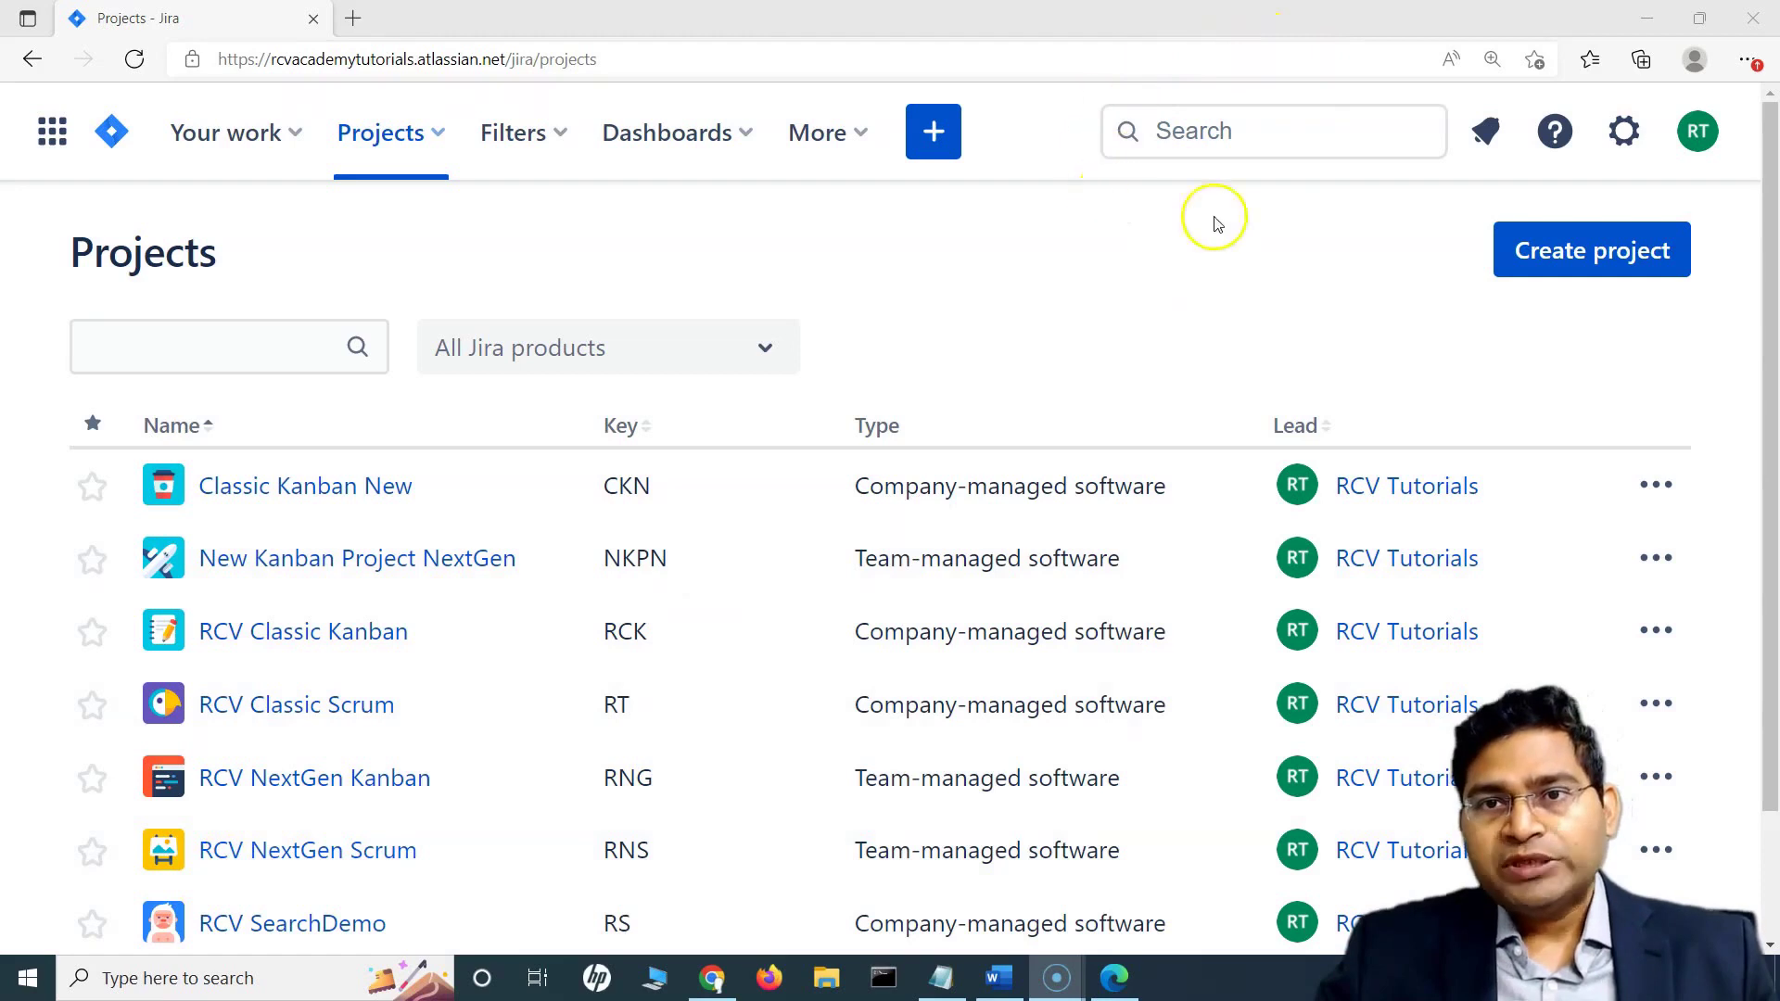
Run a quick search with the keyword "my" to find issues assigned to the current user.
click(1200, 131)
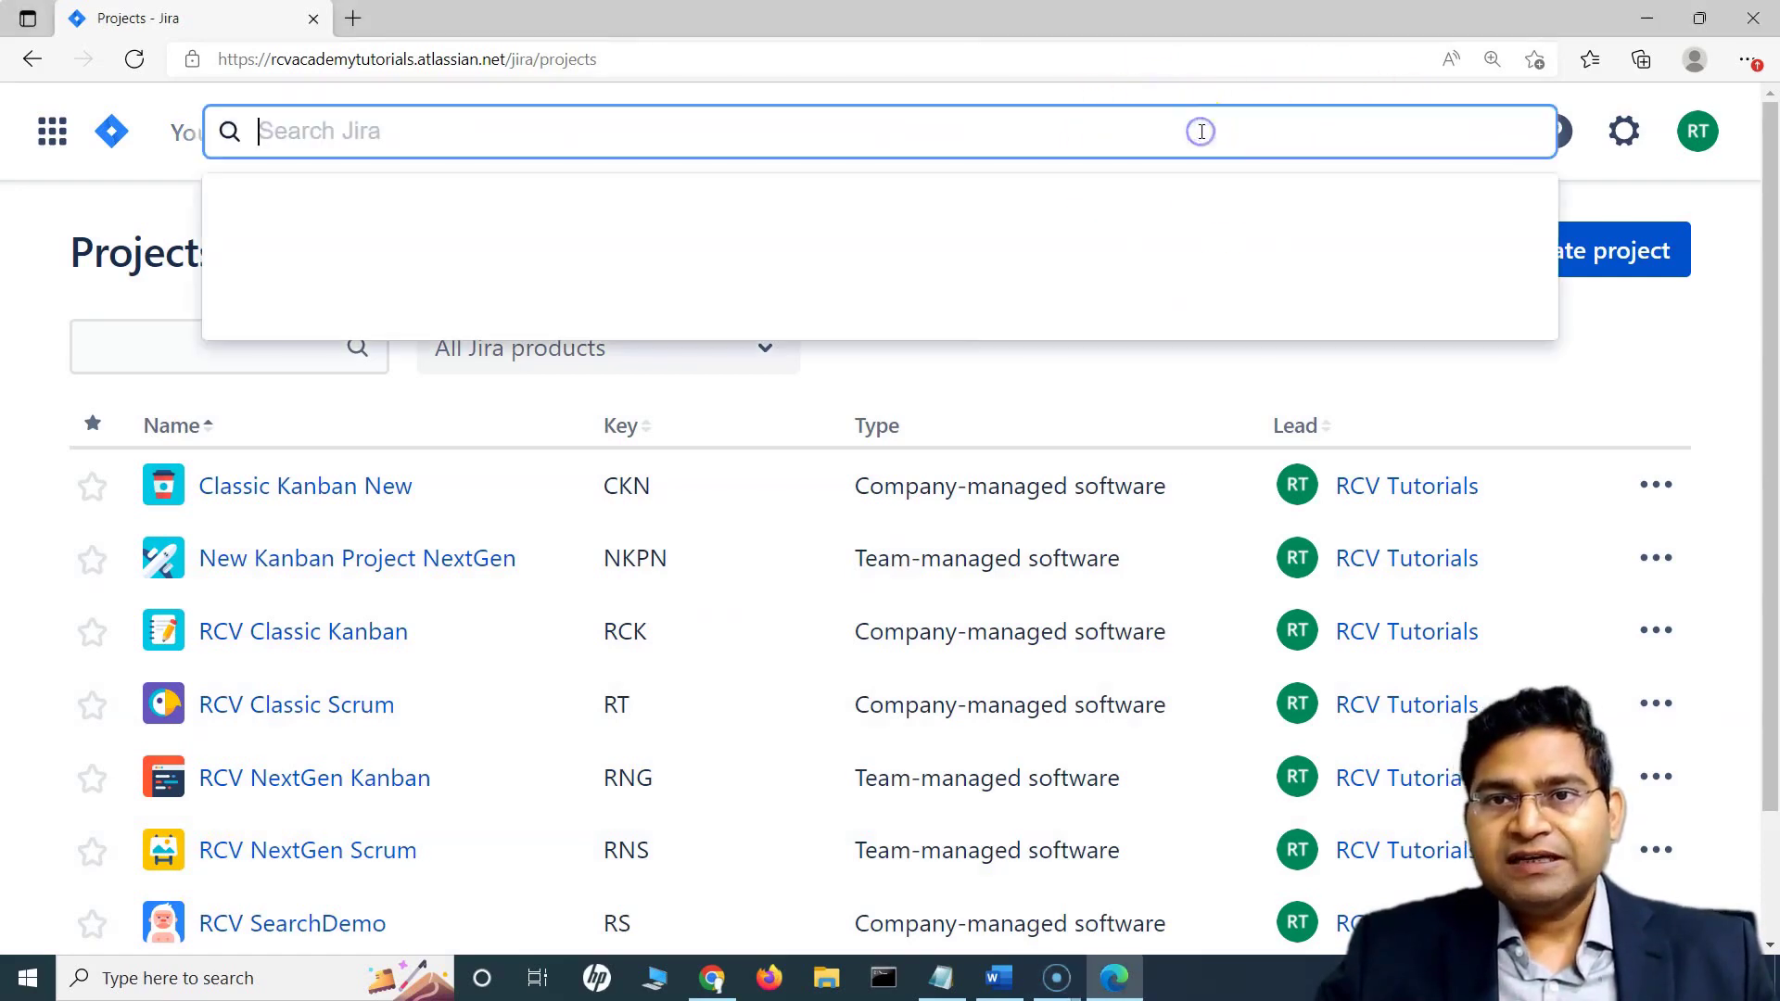
text(m)
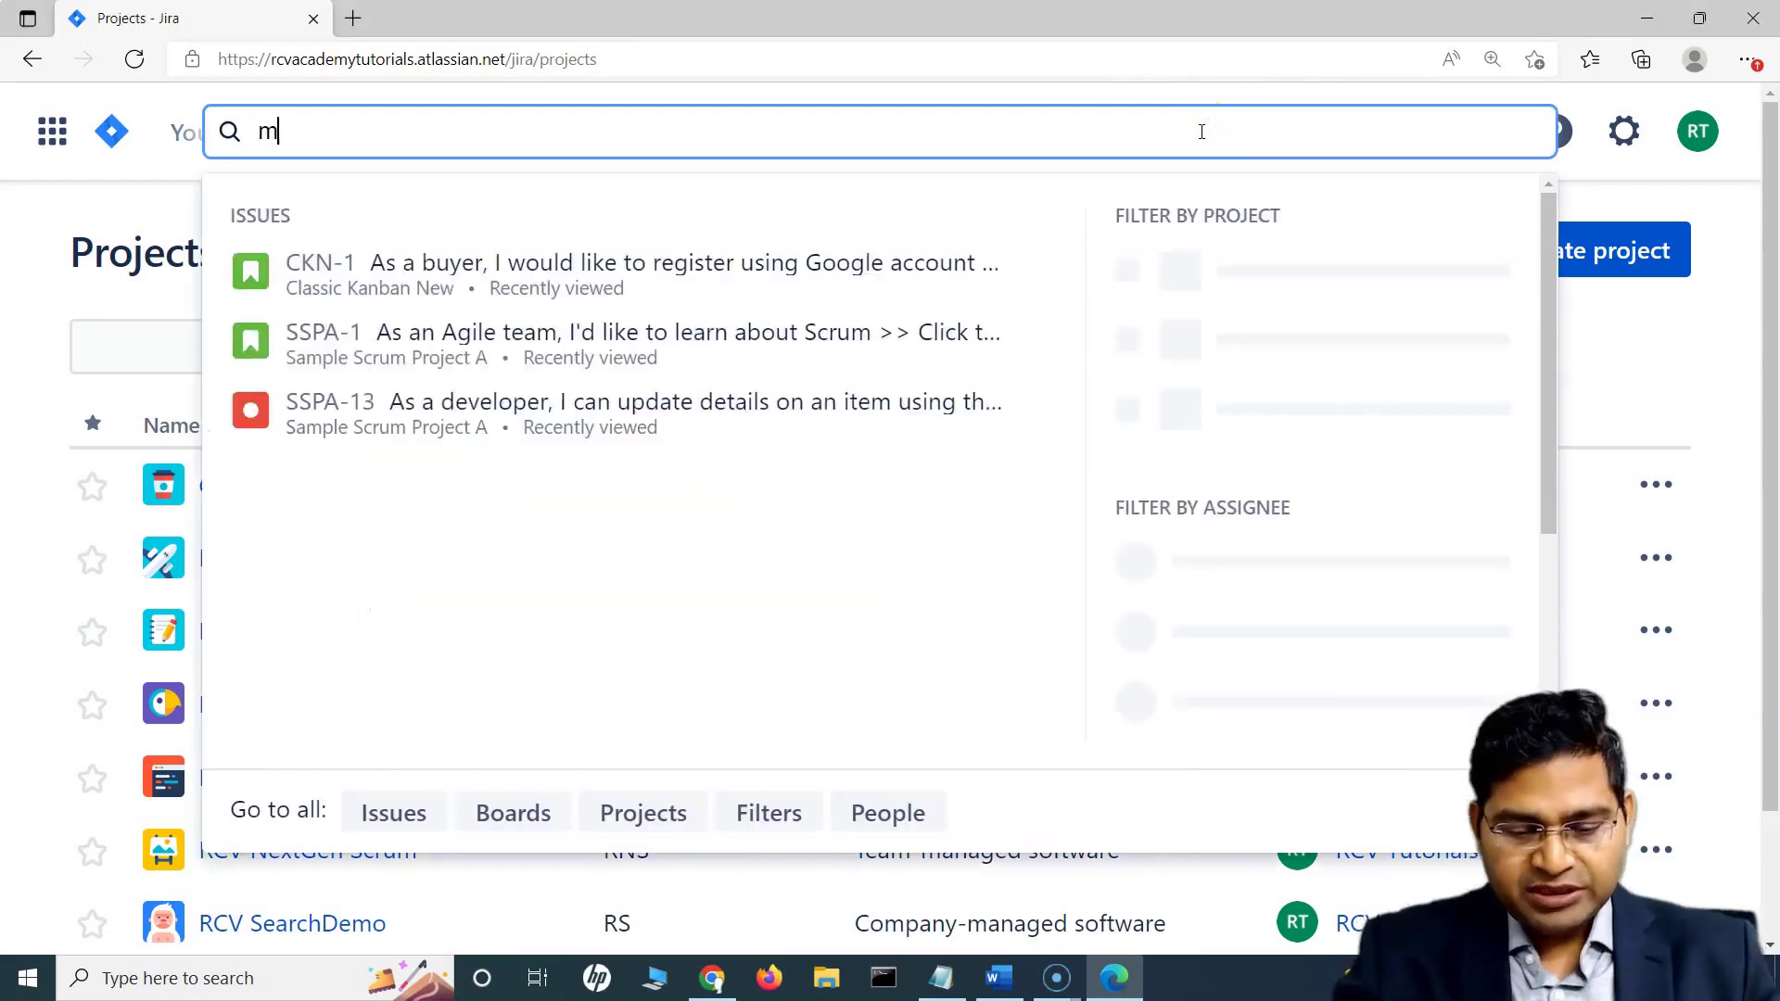
text(y)
key(Return)
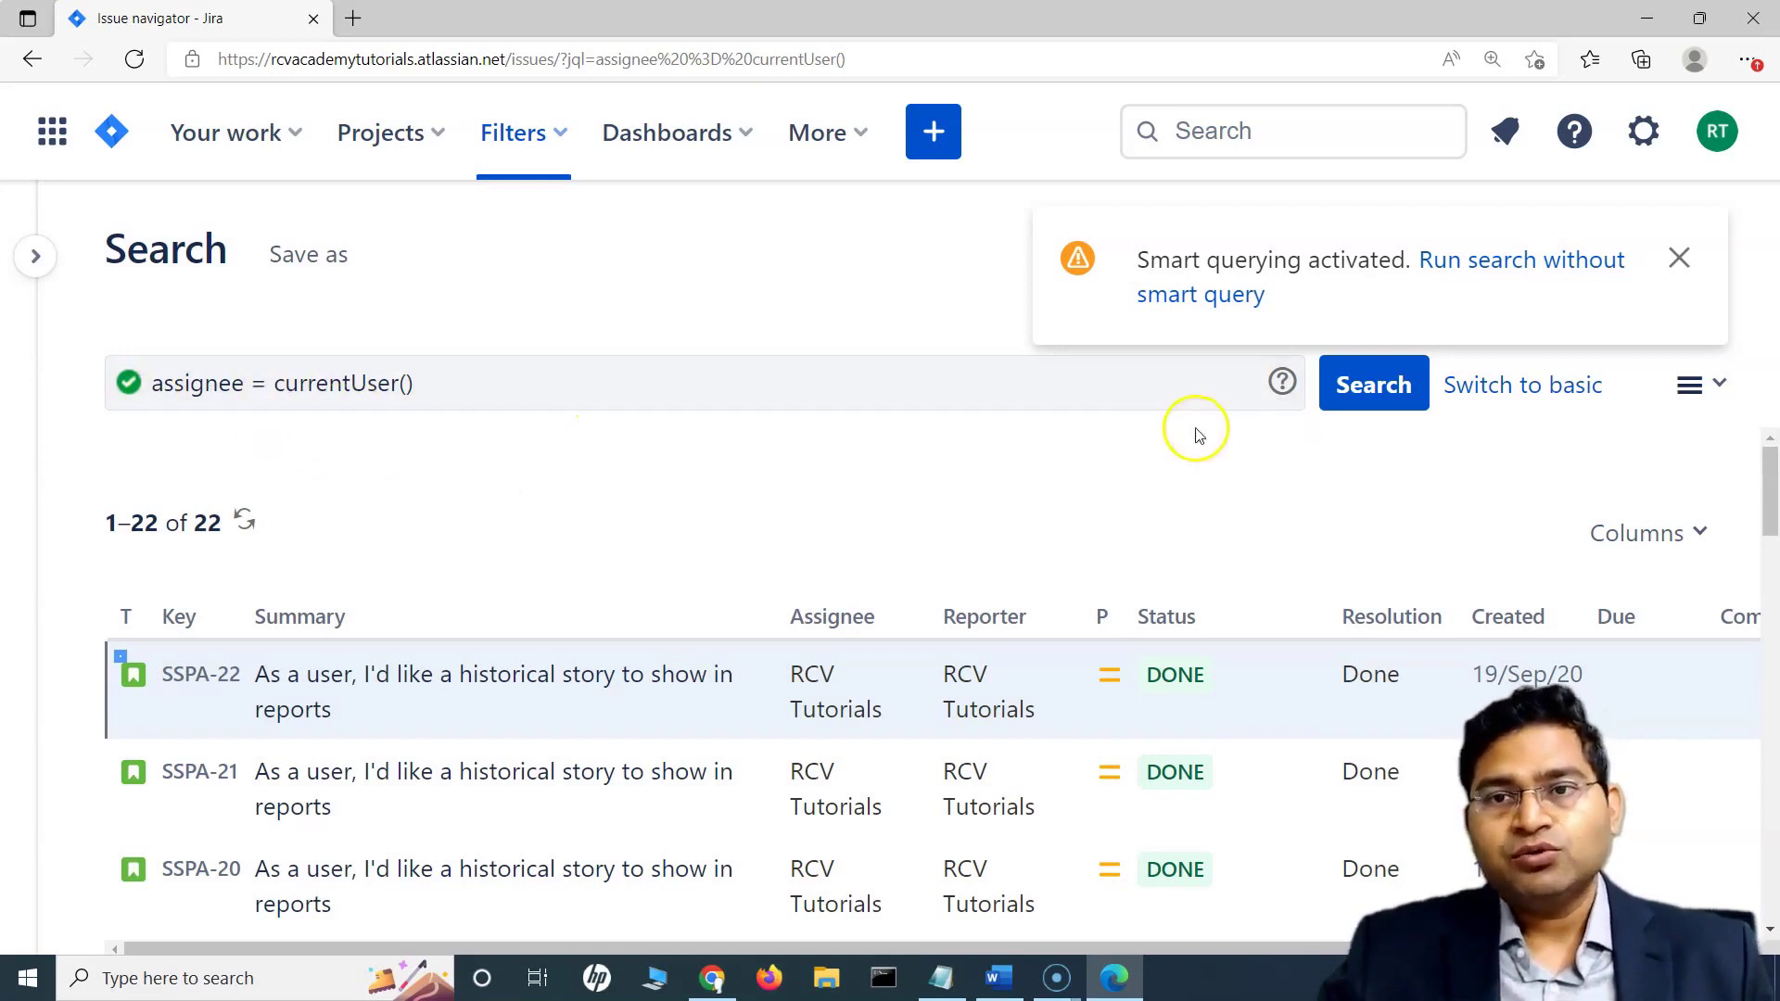
Repeat the "my" quick search and look through the whole list of the current user's assigned issues.
click(1202, 129)
text(my)
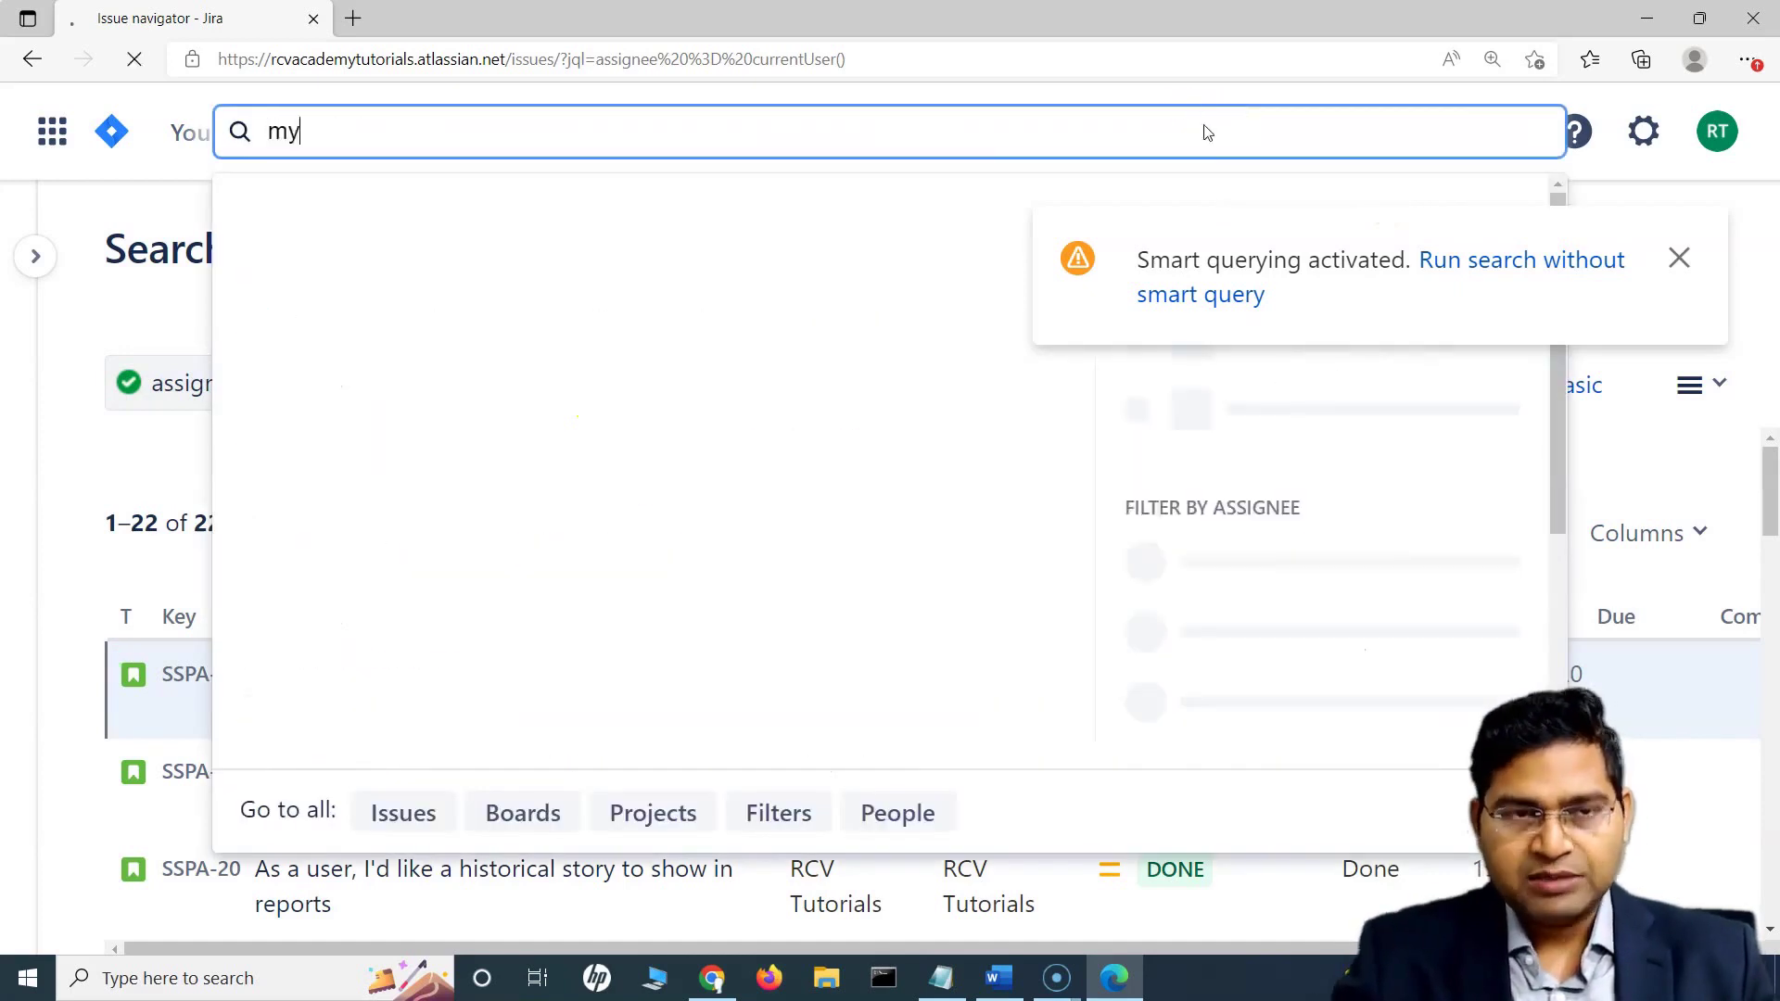
key(Return)
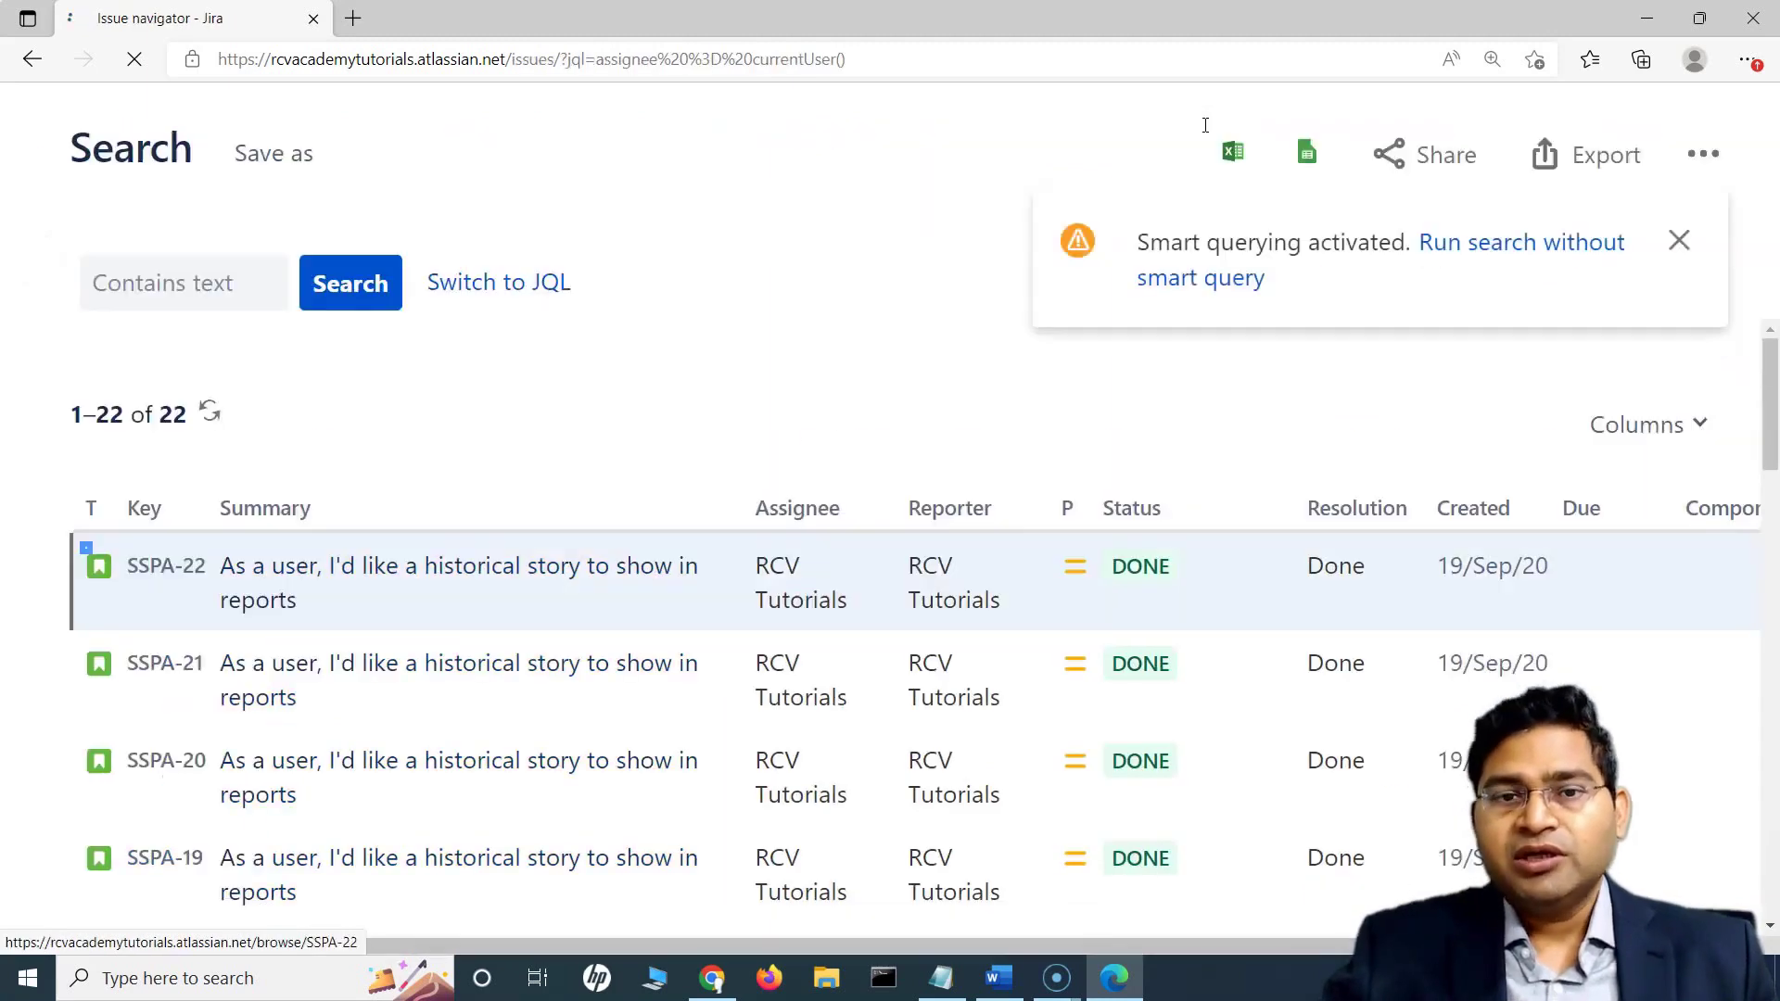
scroll(704, 704, down, 5)
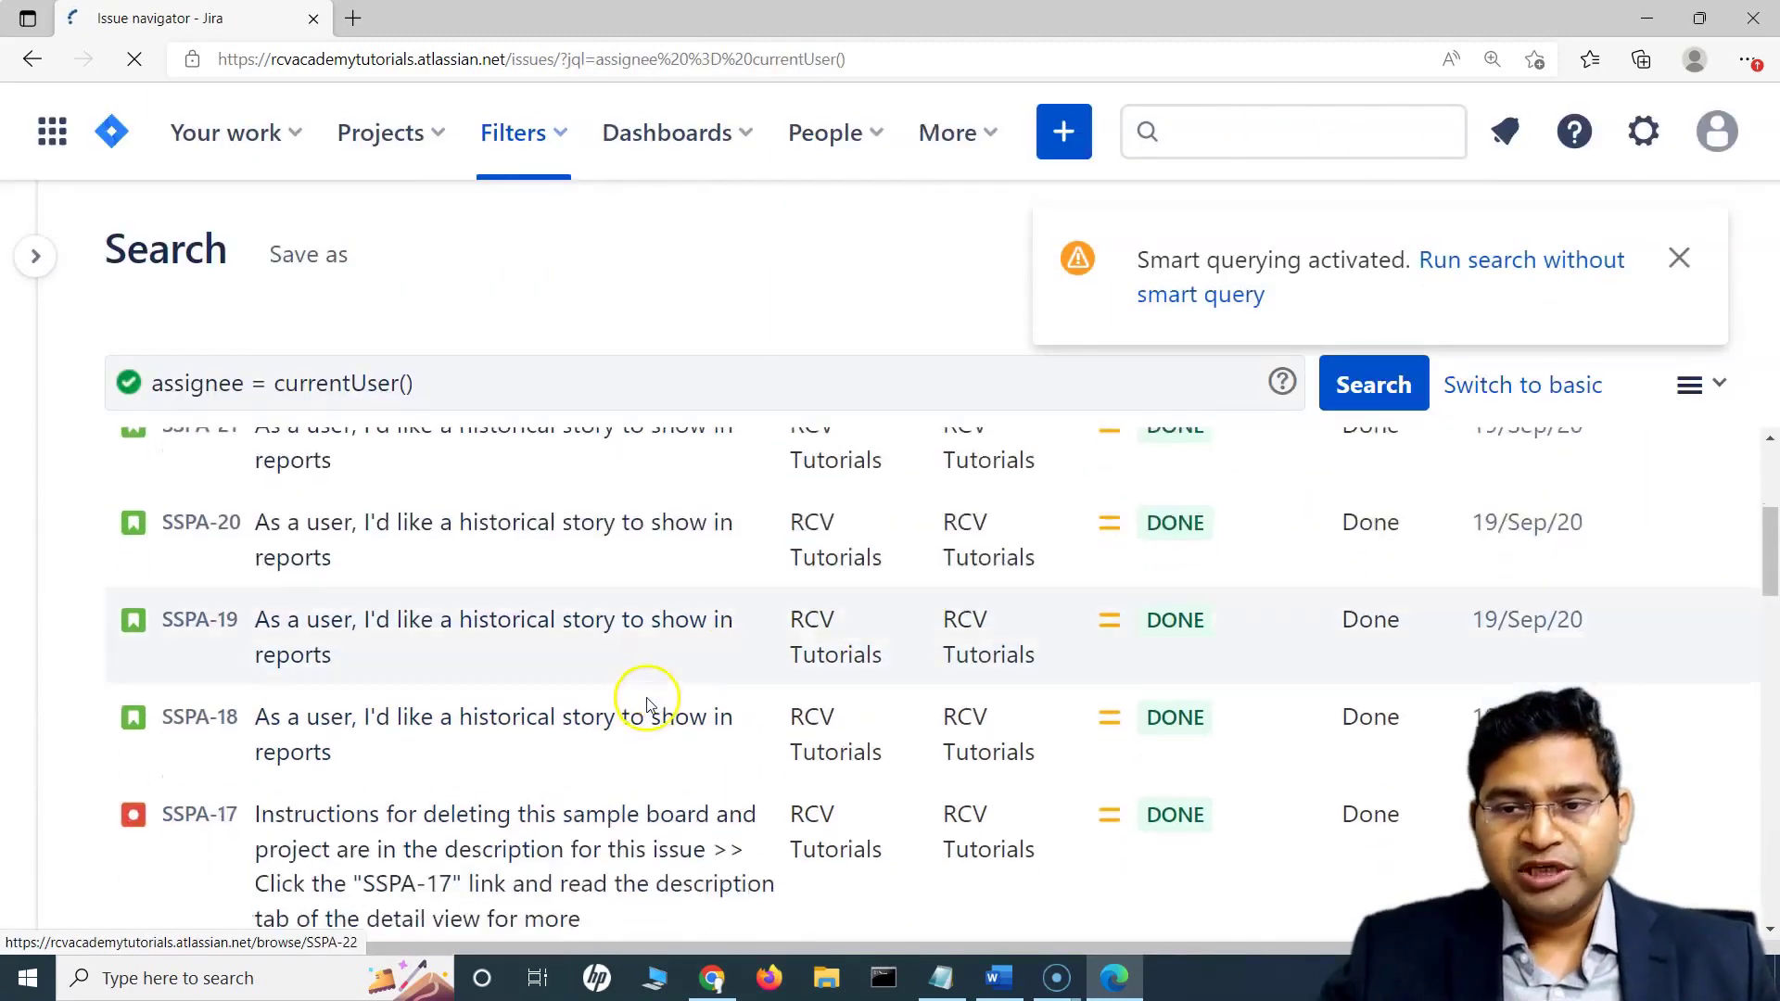
scroll(760, 732, down, 10)
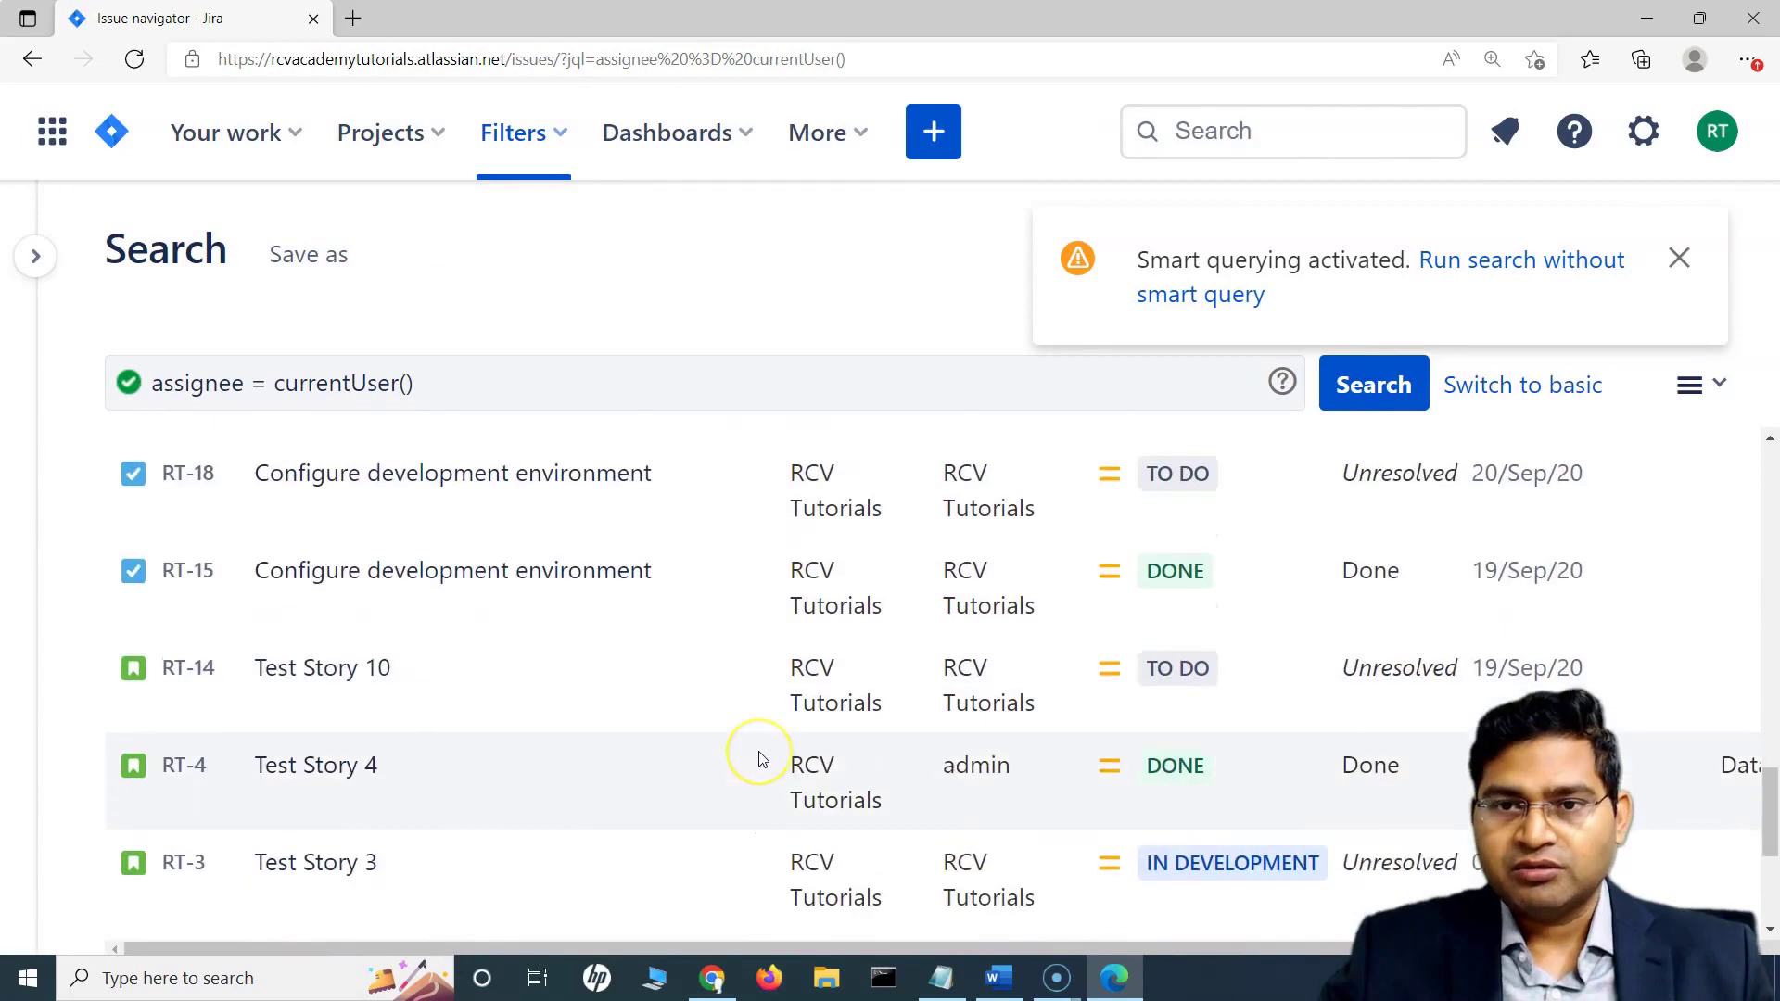
scroll(757, 754, up, 6)
scroll(759, 759, up, 8)
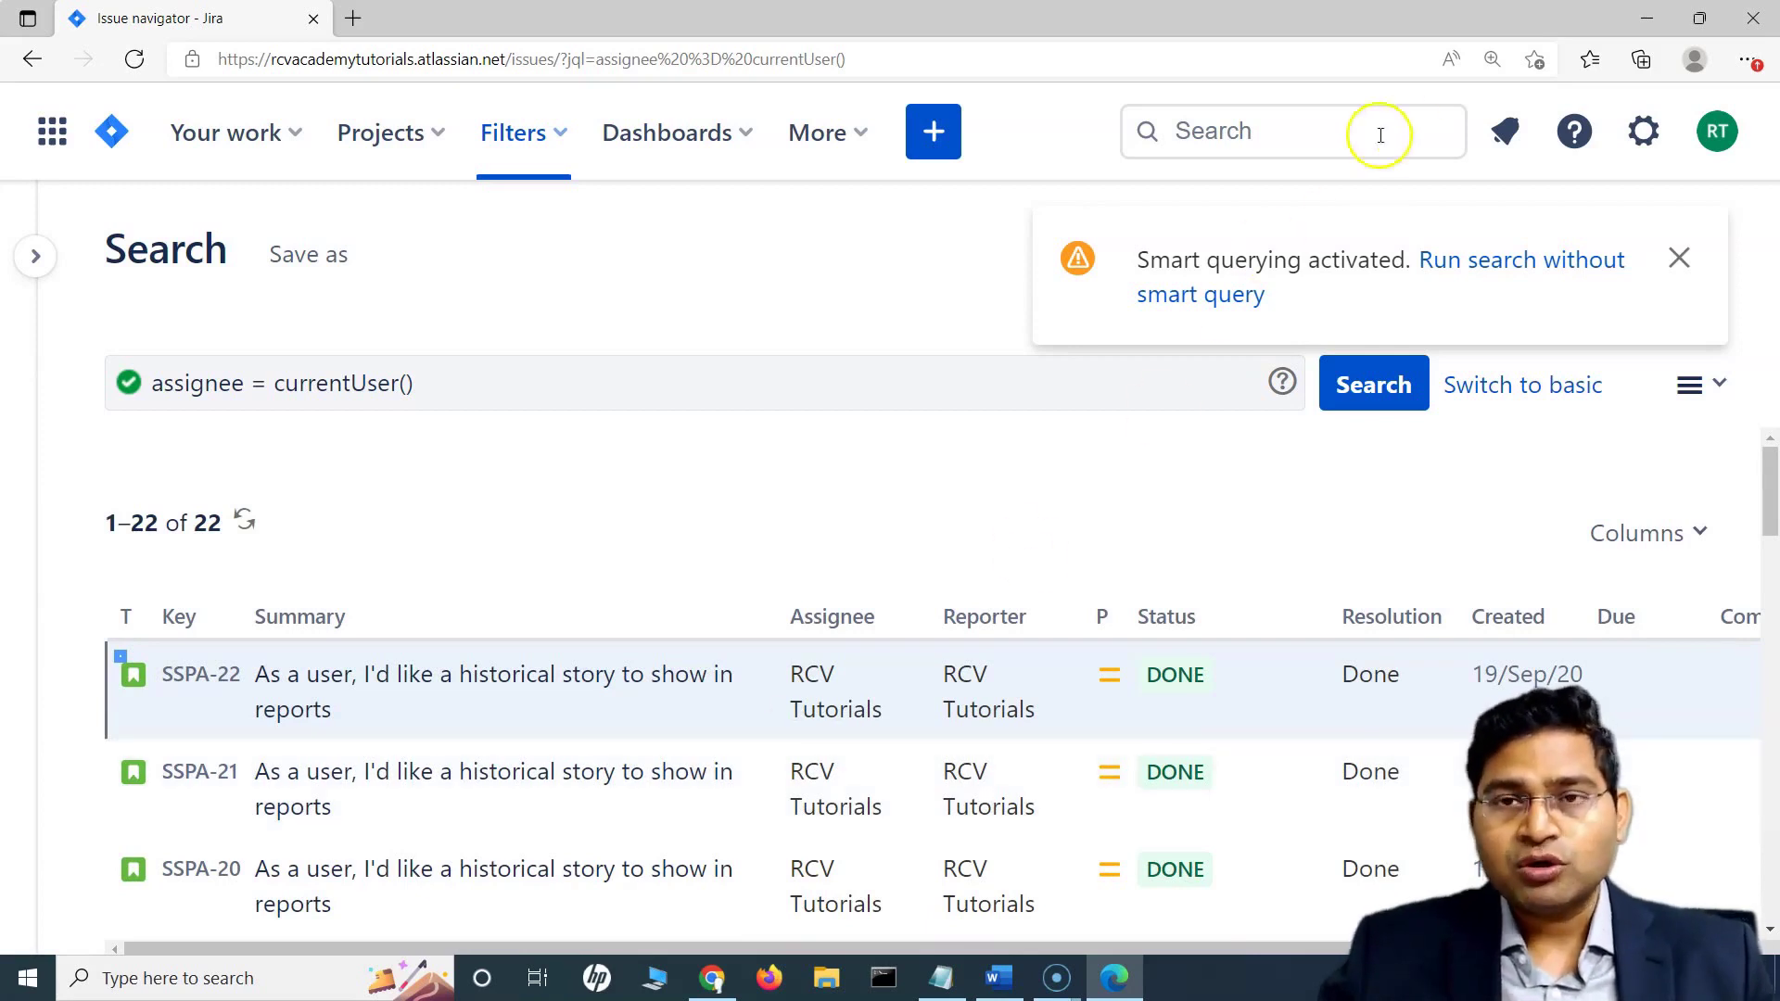
Run a quick search with the keyword "done" to find issues by that status.
click(1309, 141)
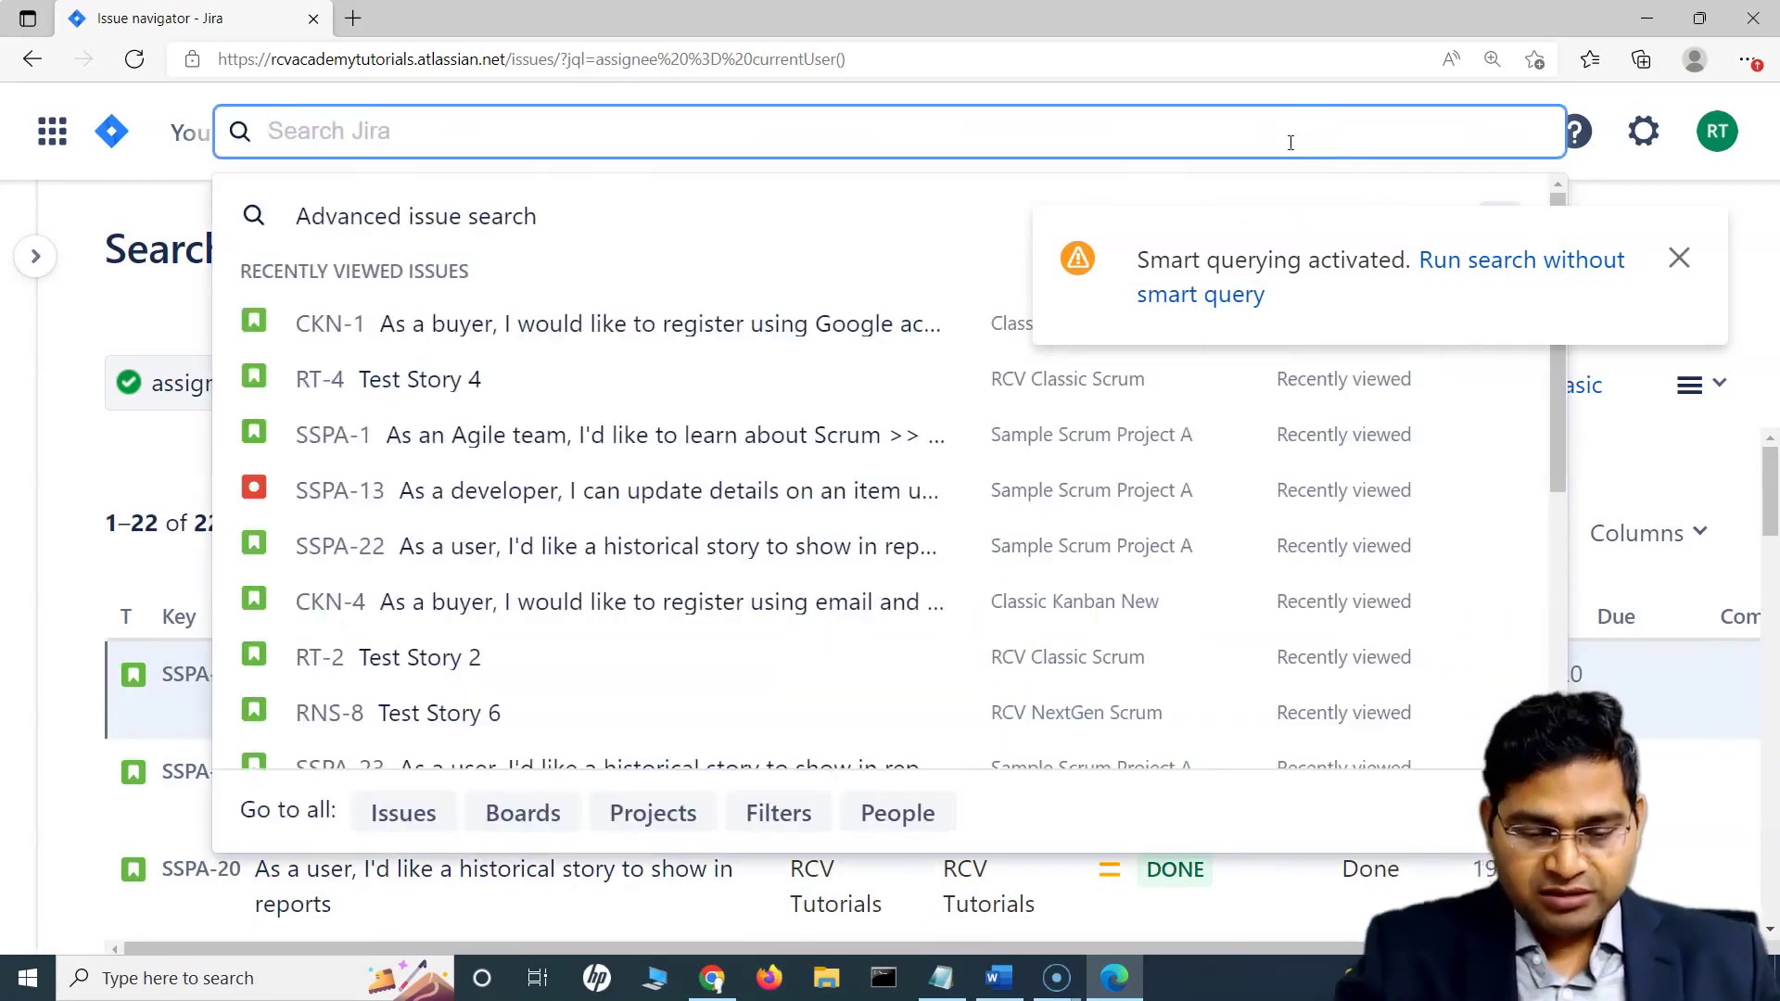
text(done)
key(Return)
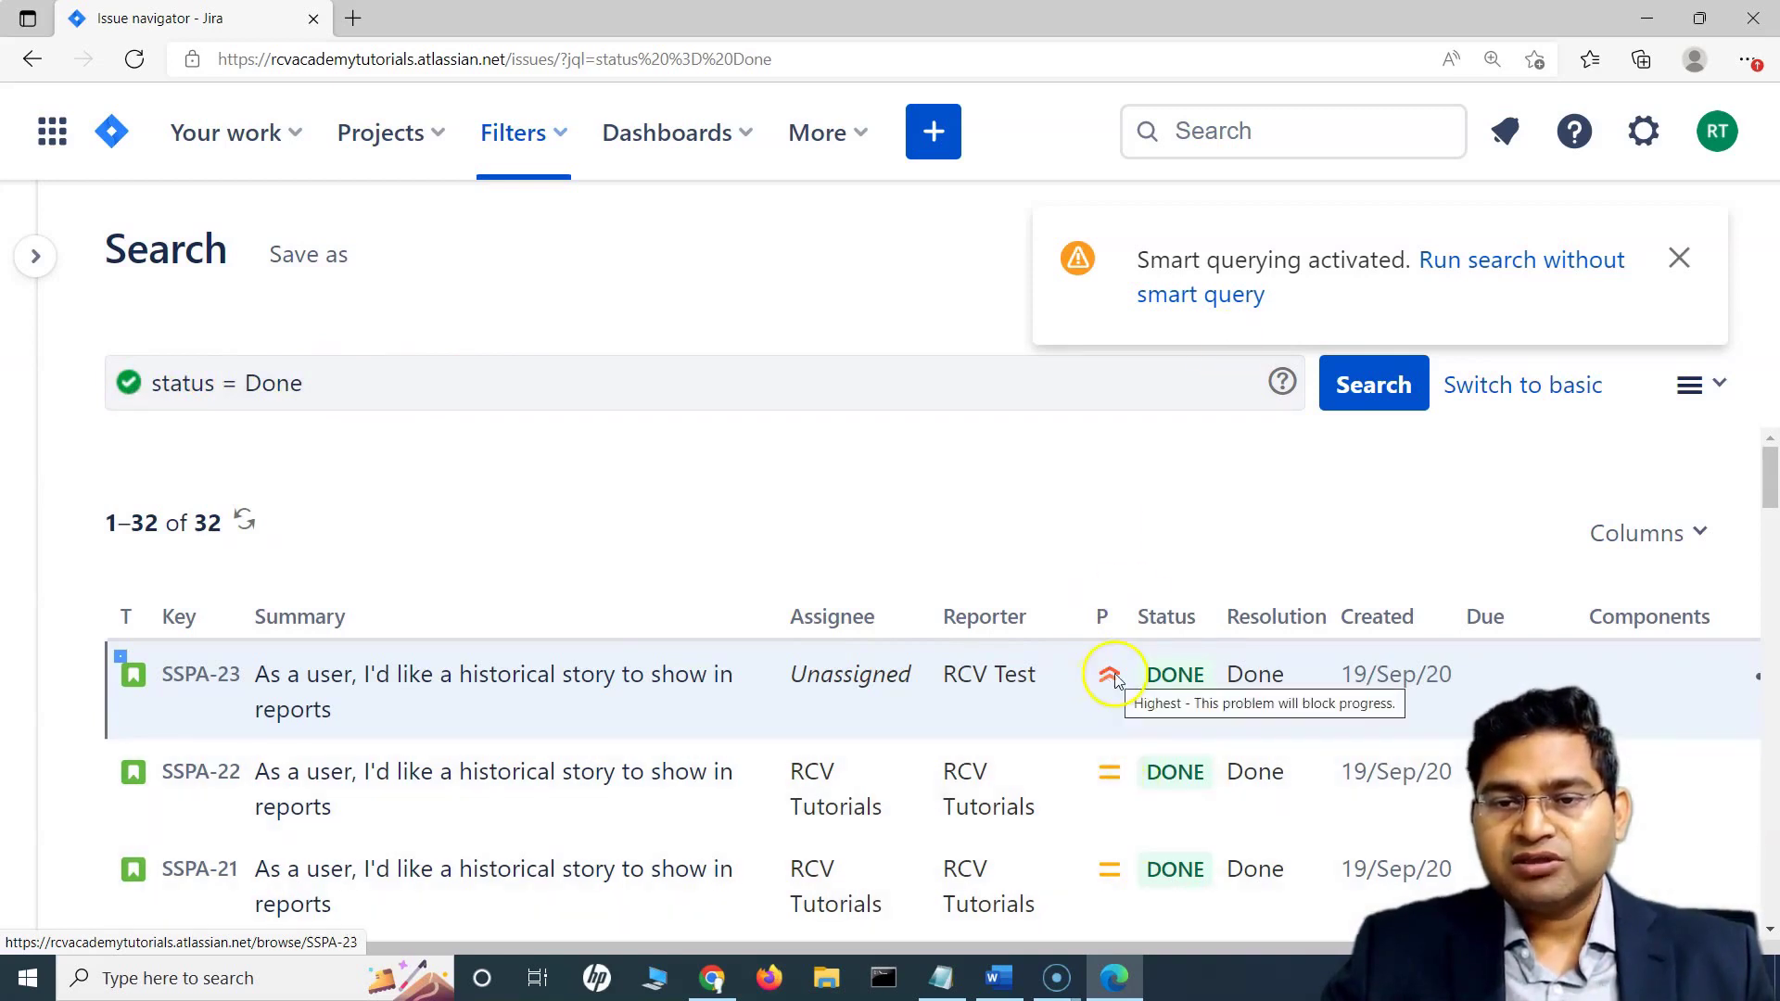
Run a quick search with the keyword "highest" to find issues by that priority.
click(1254, 127)
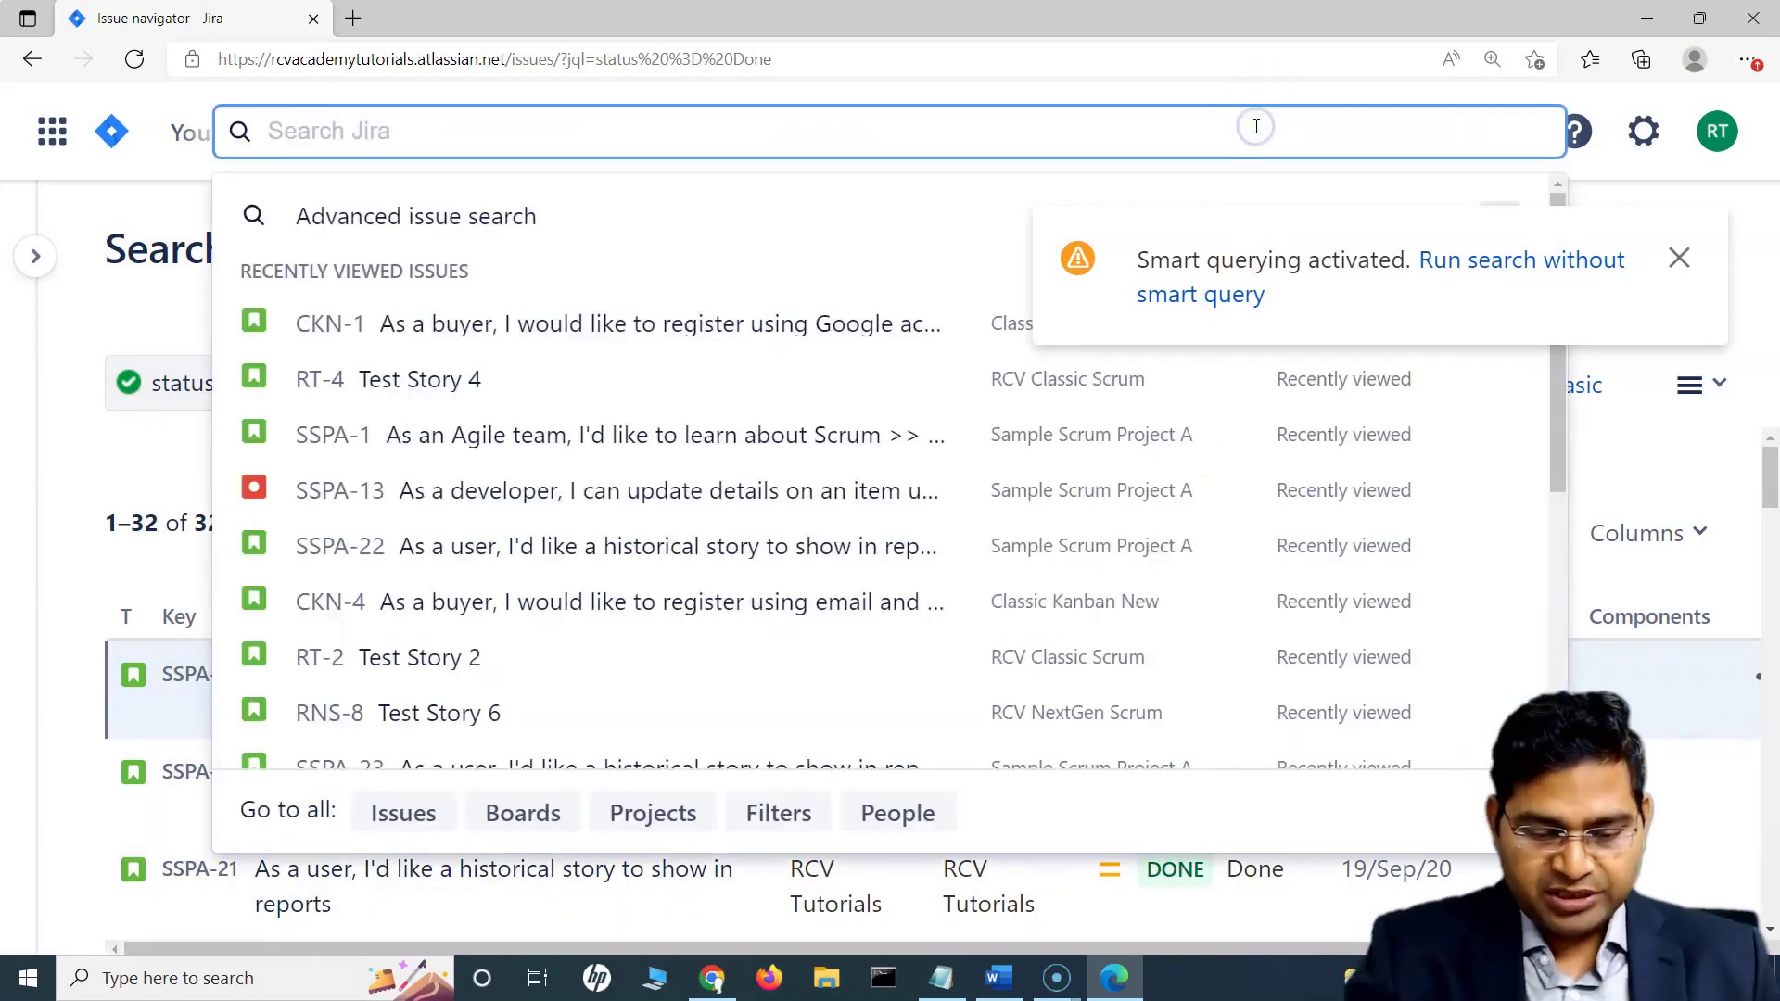
text(highest)
key(Return)
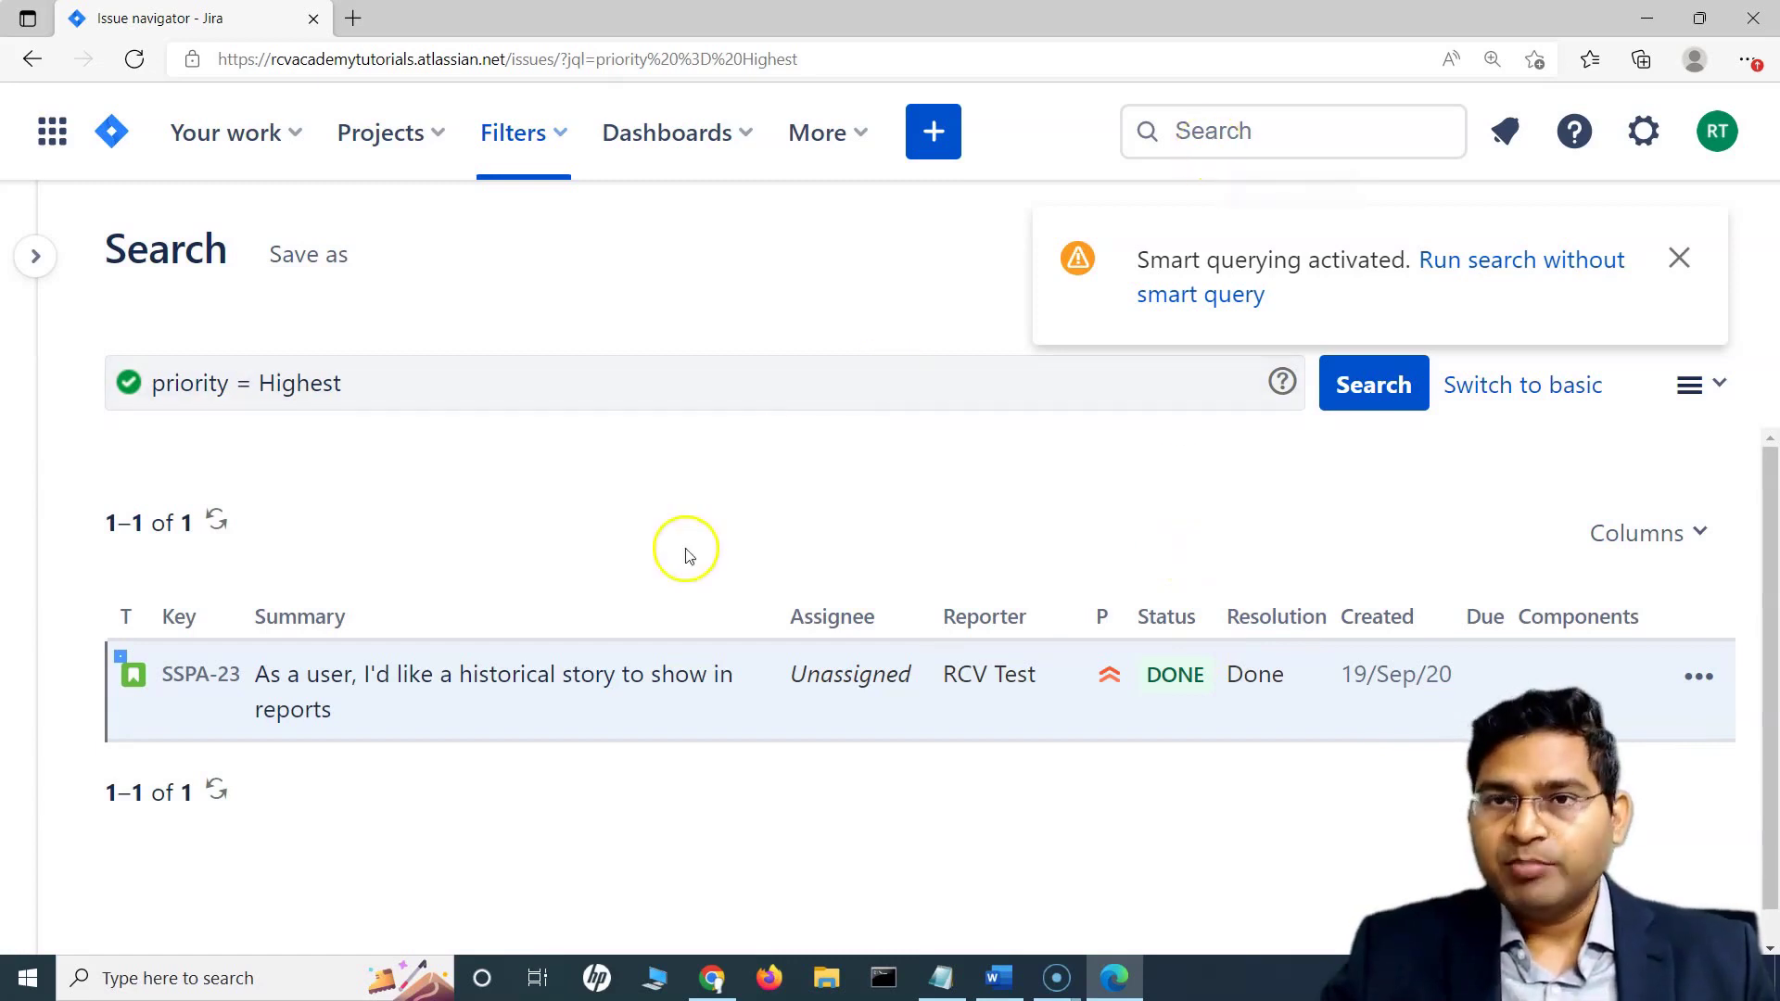
Search again for the current user's assigned issues using only the keyword "my".
click(1215, 131)
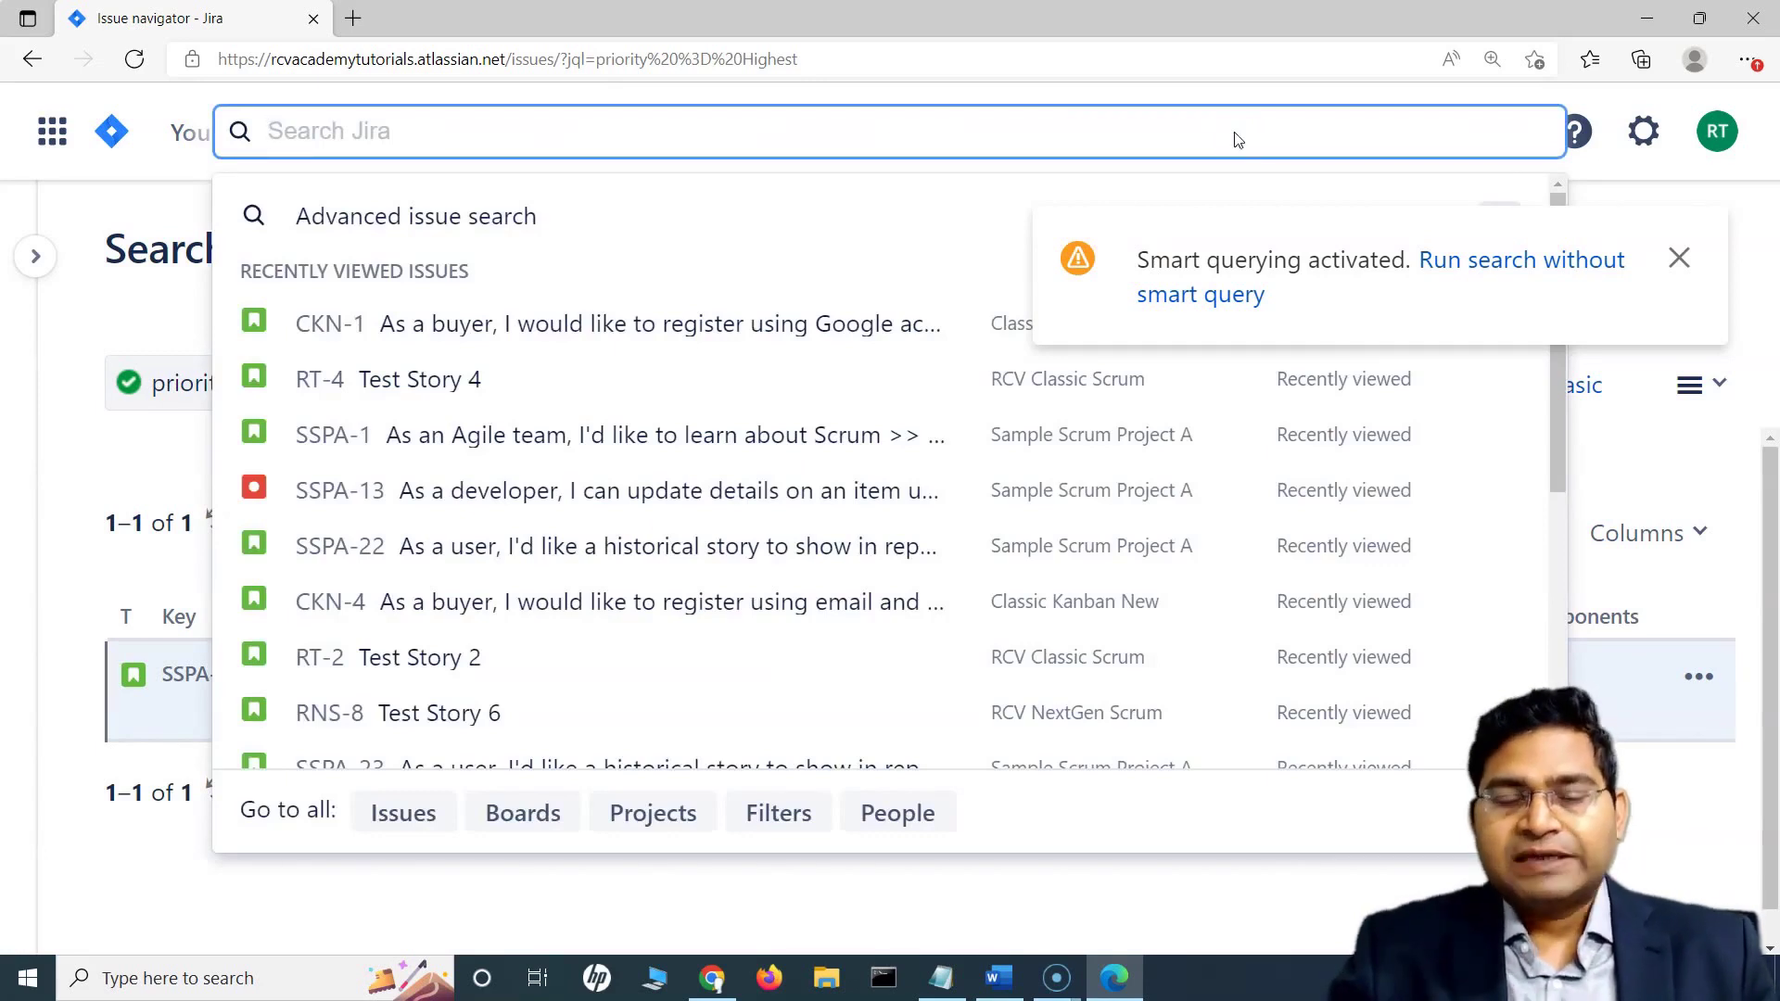
text(my)
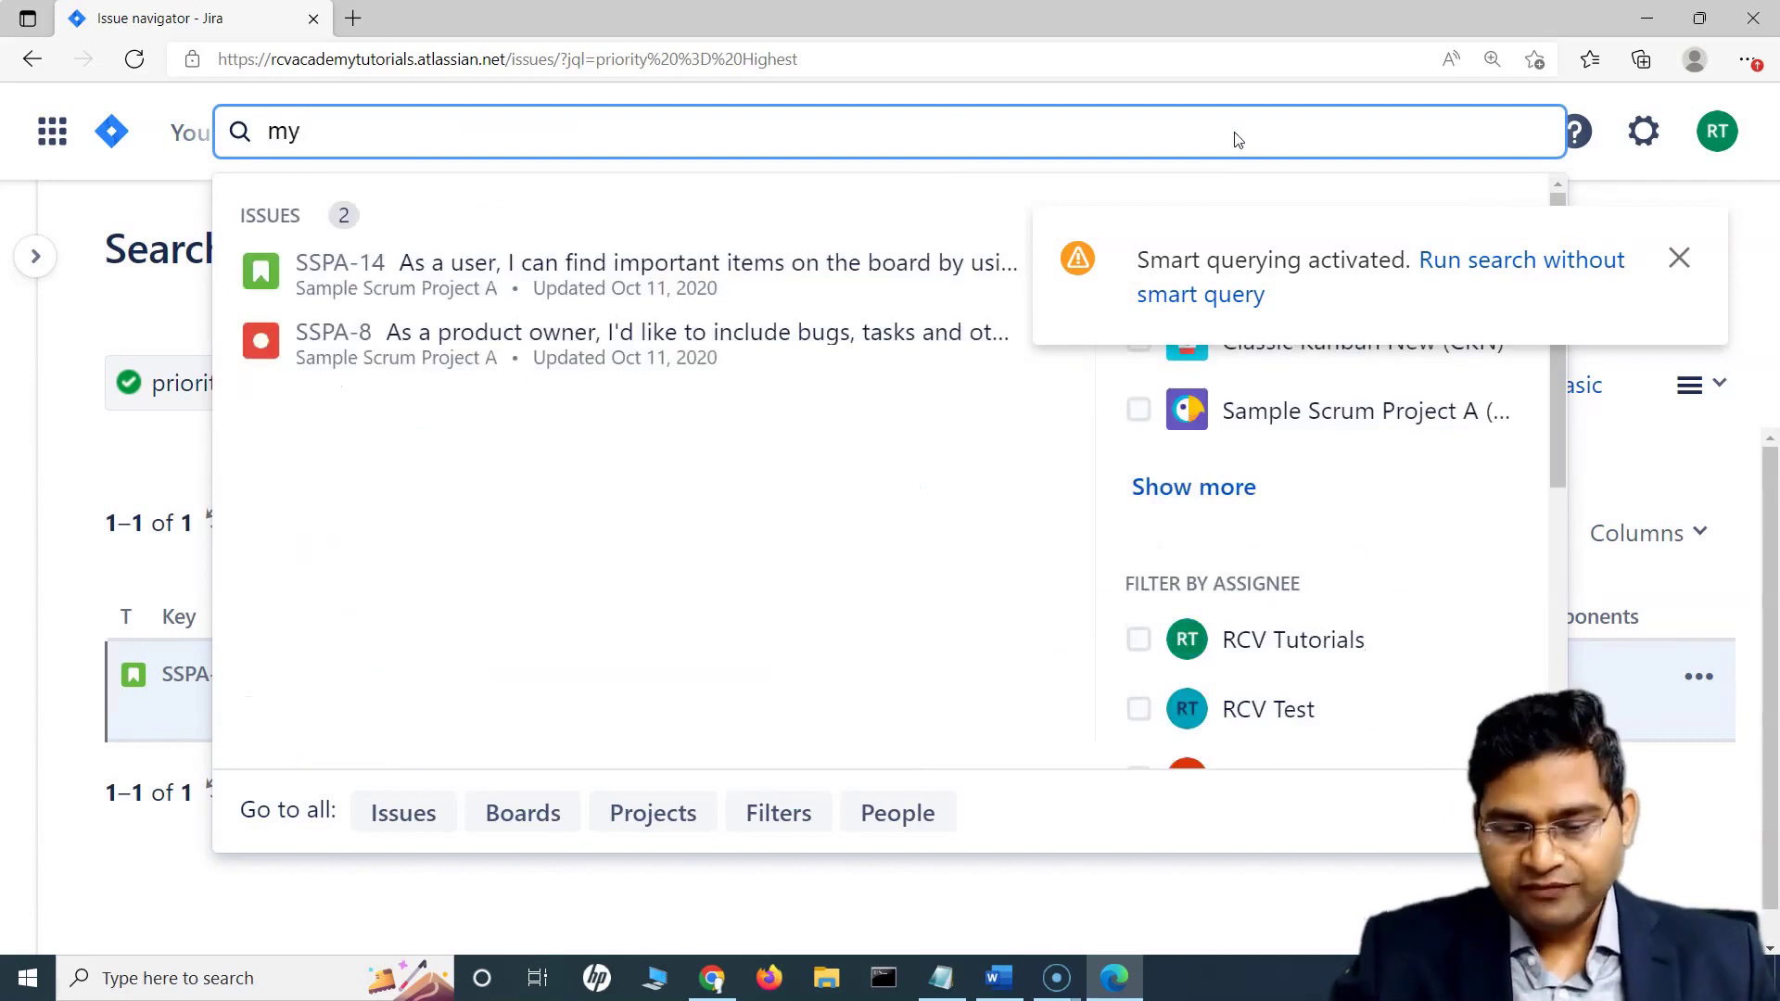
key(Return)
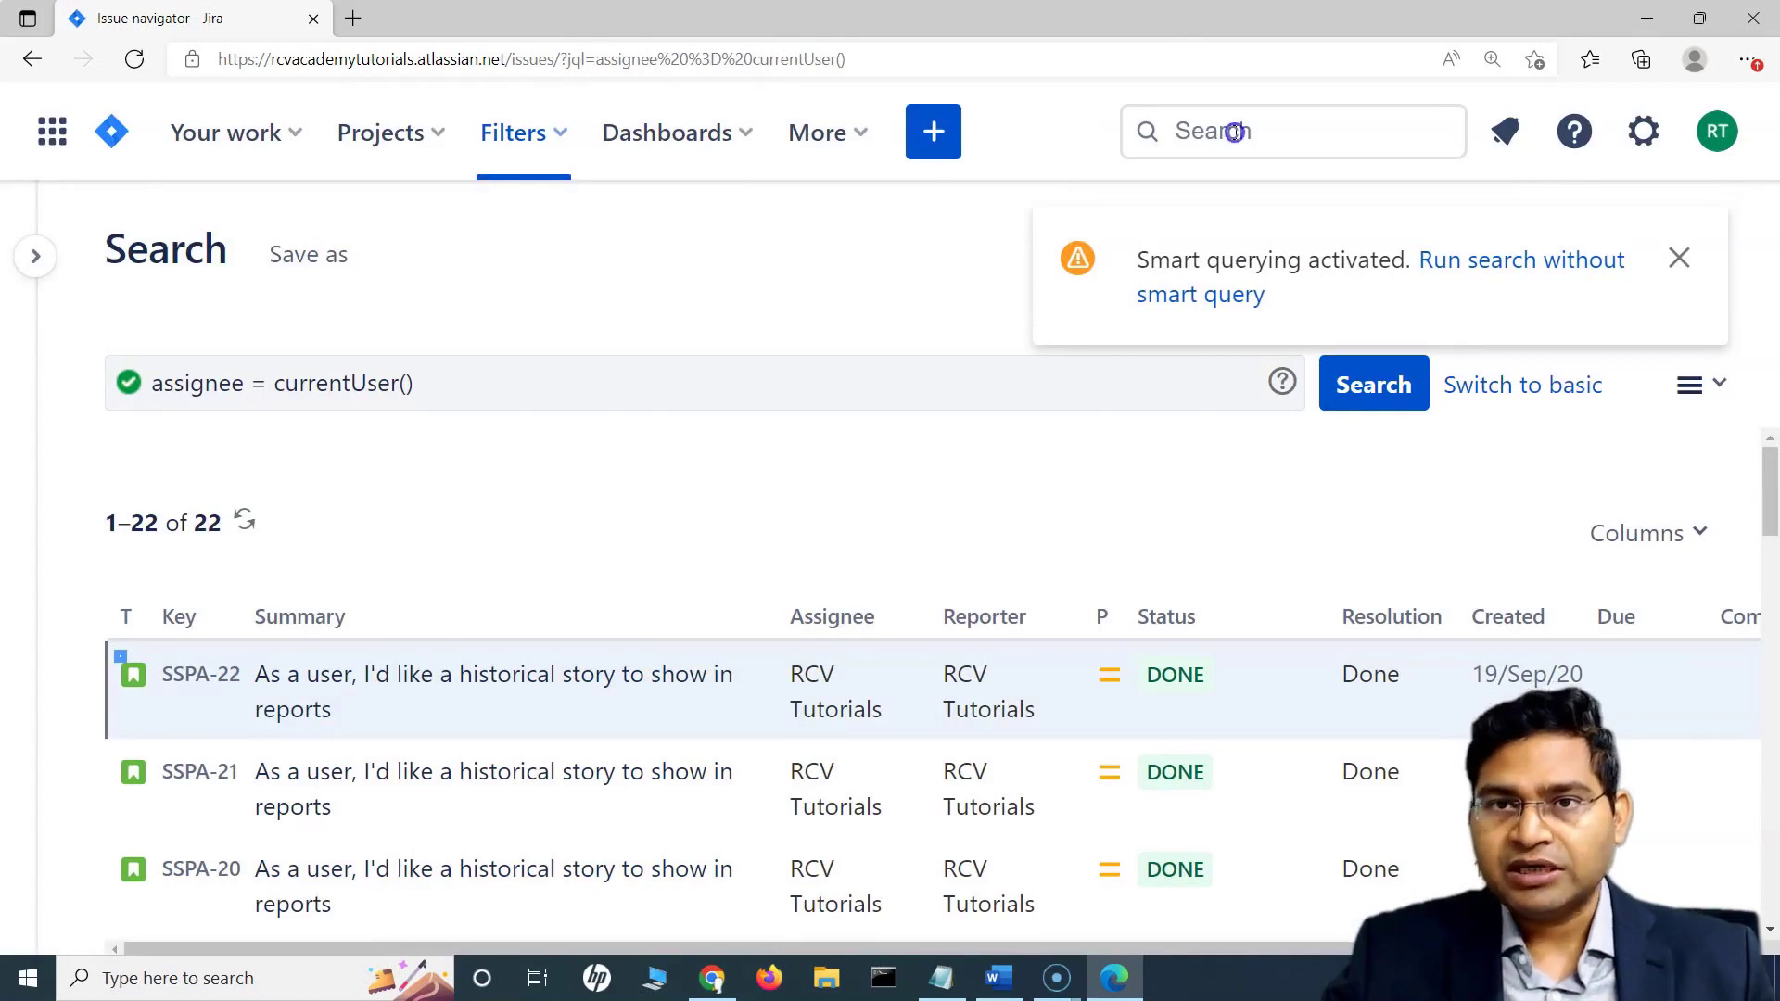
Run a quick search for "my done" to combine the current user as assignee with the Done status.
click(1237, 132)
text(my)
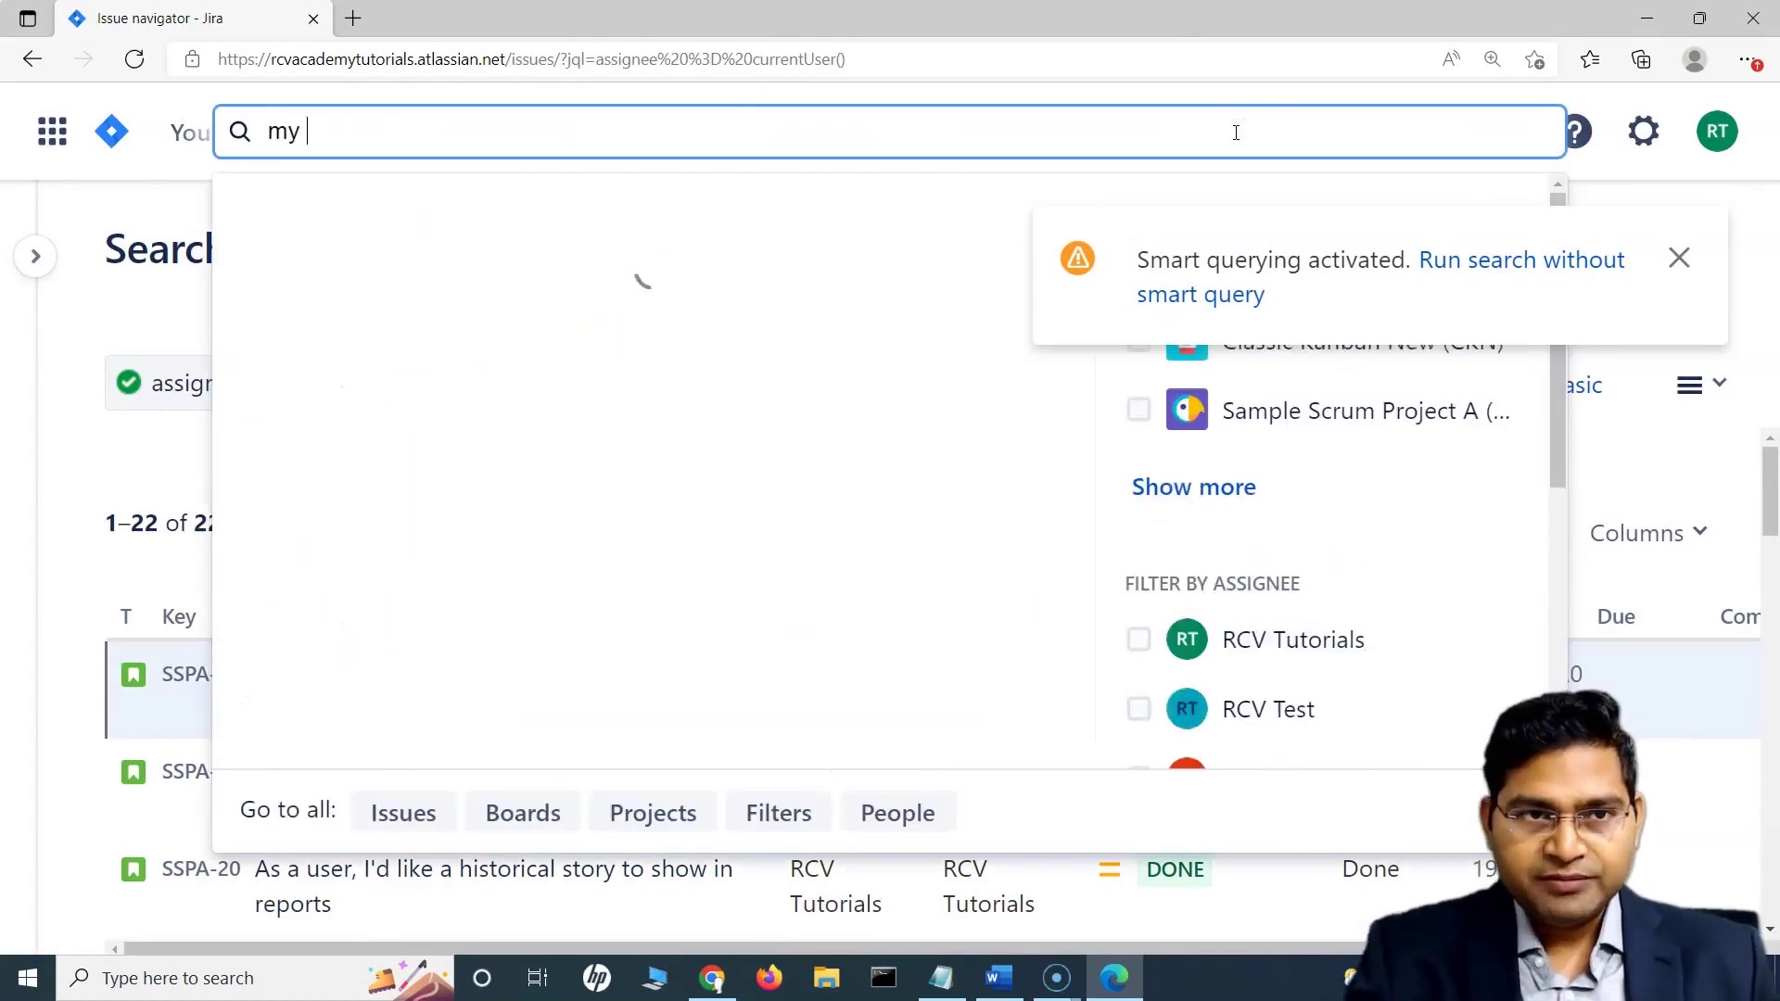
text( done)
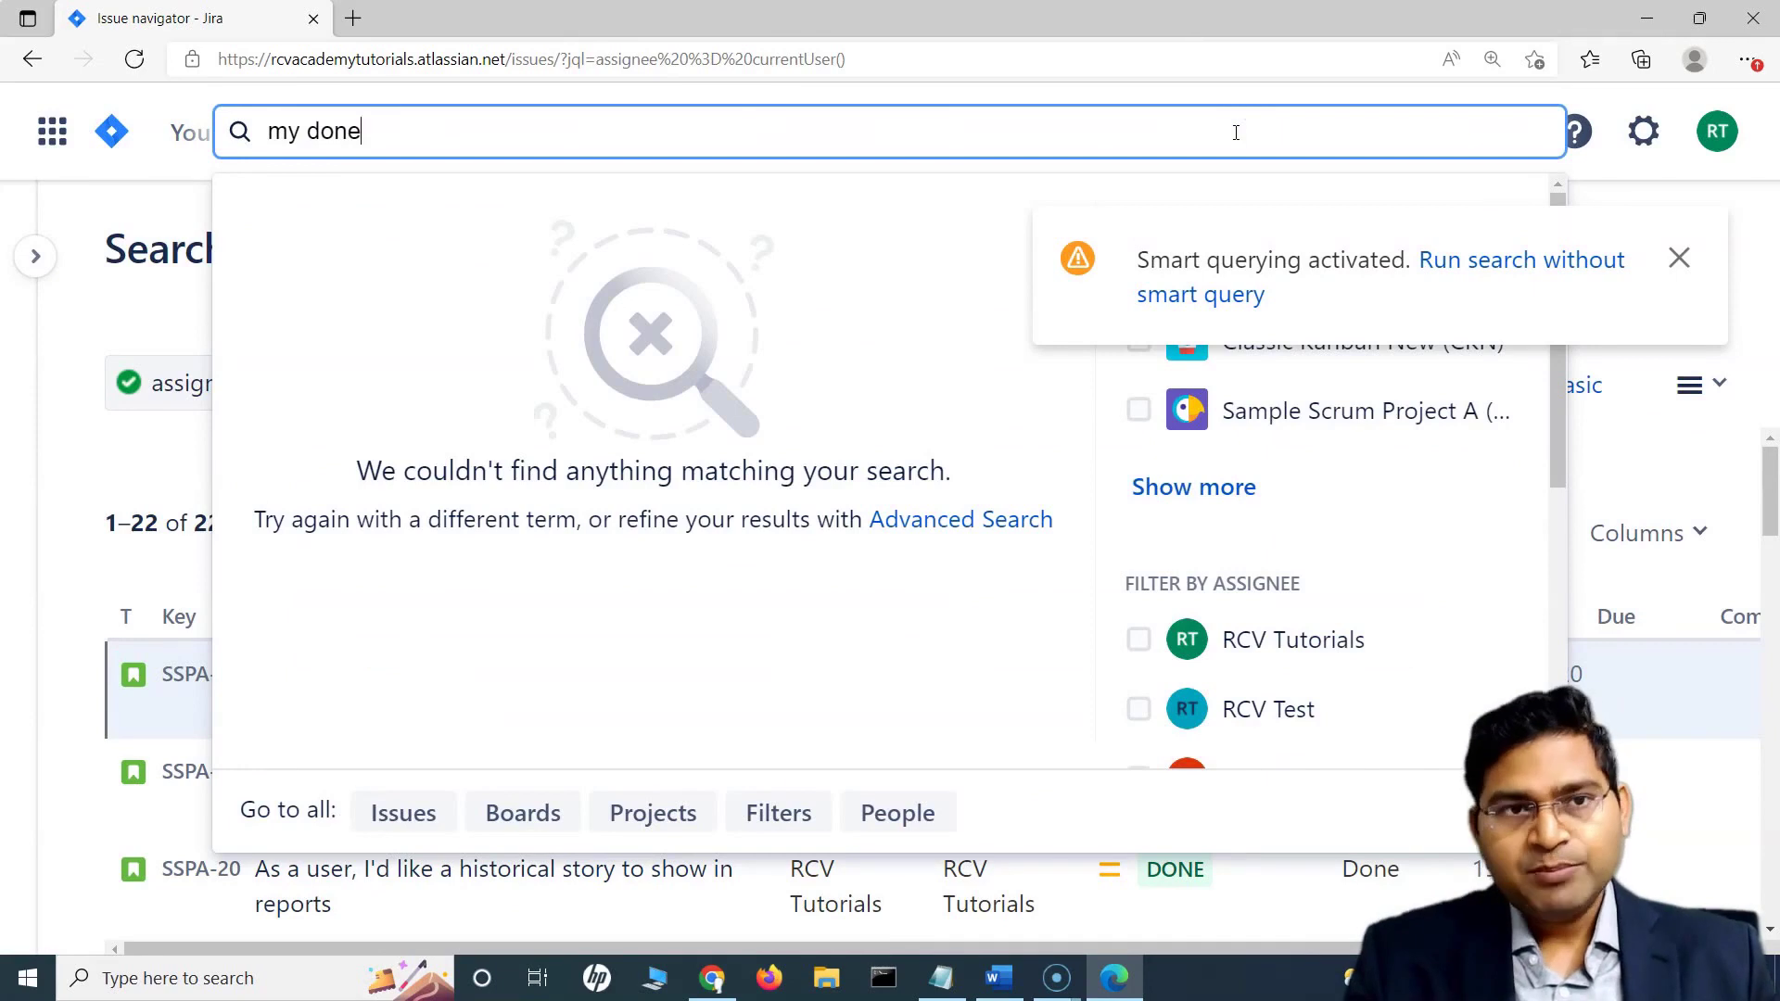
key(Return)
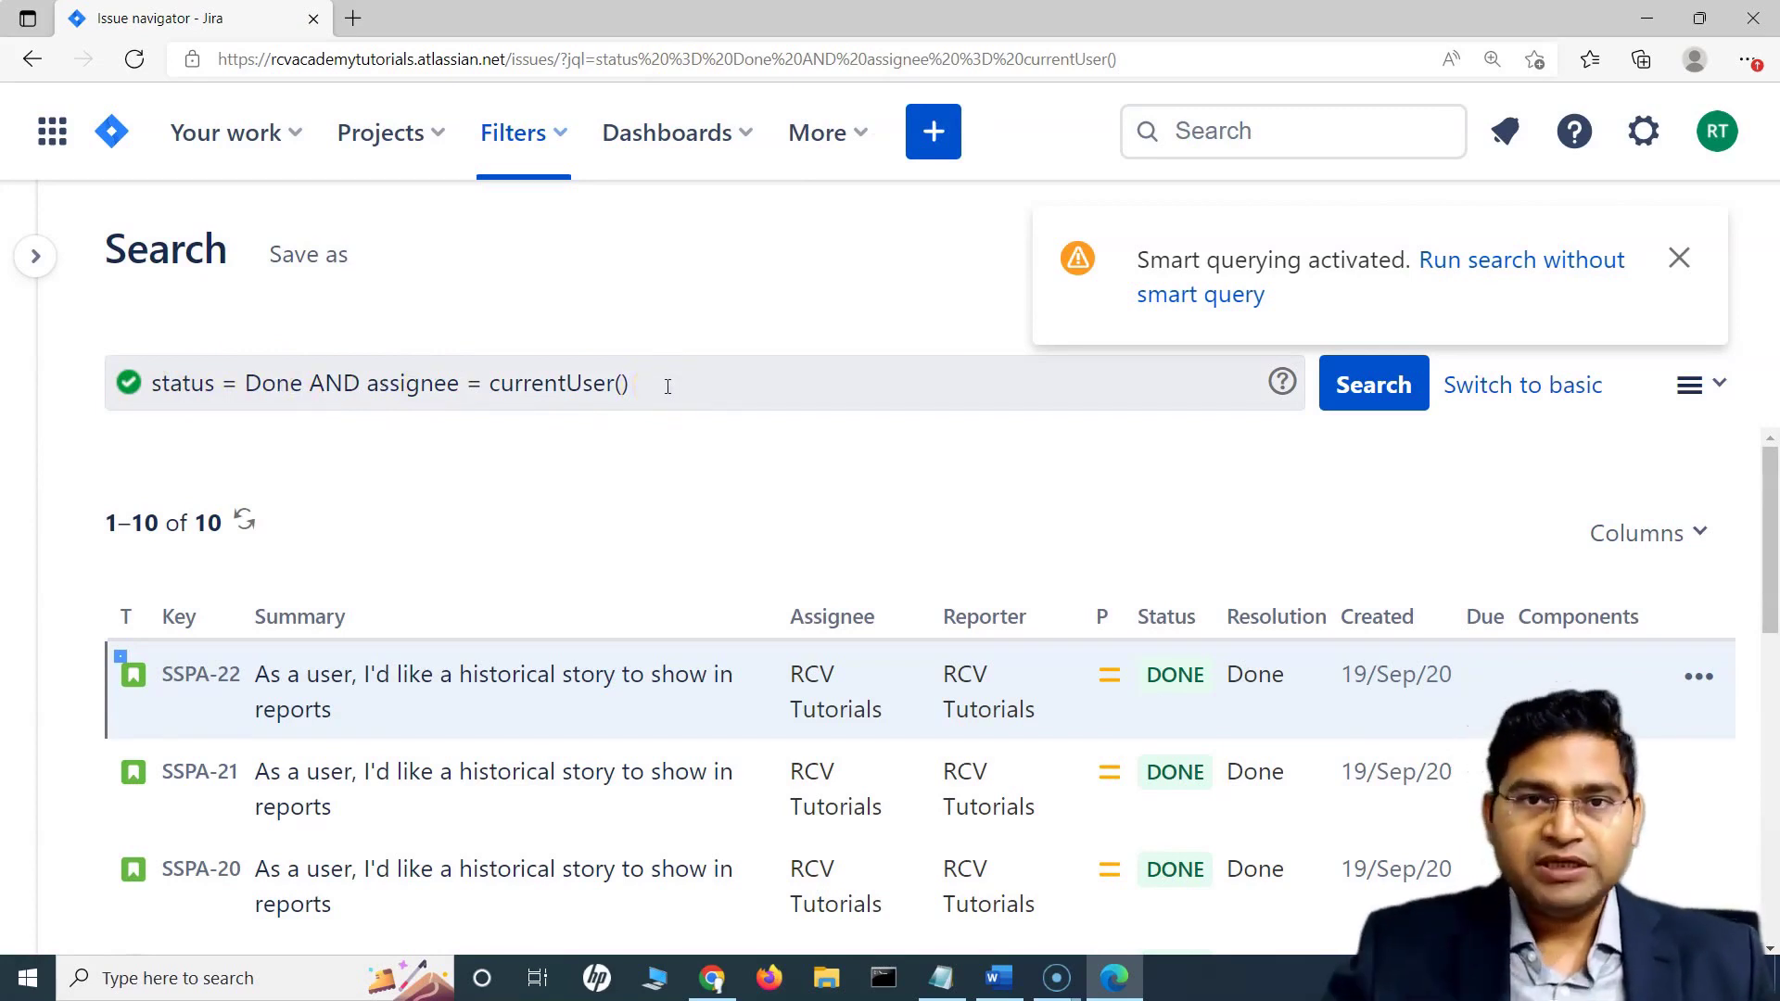
Run a quick search for "my done story" to find the current user's Done issues of type Story.
click(1214, 131)
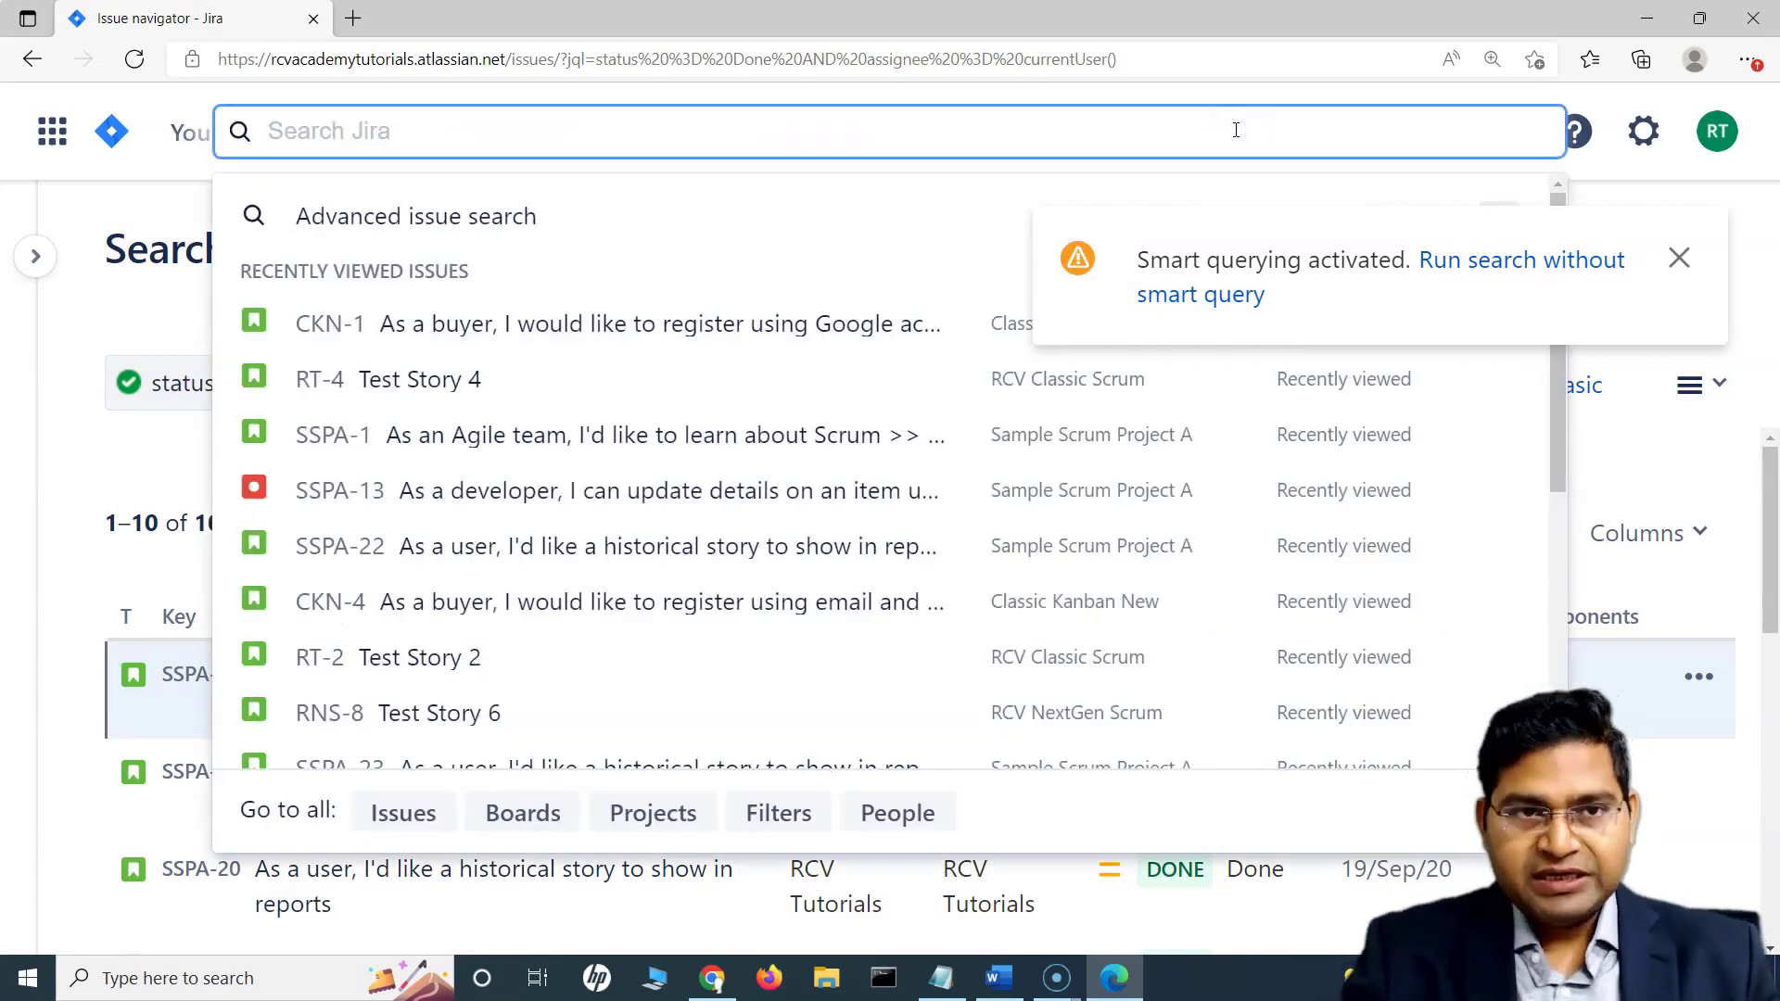
text(my)
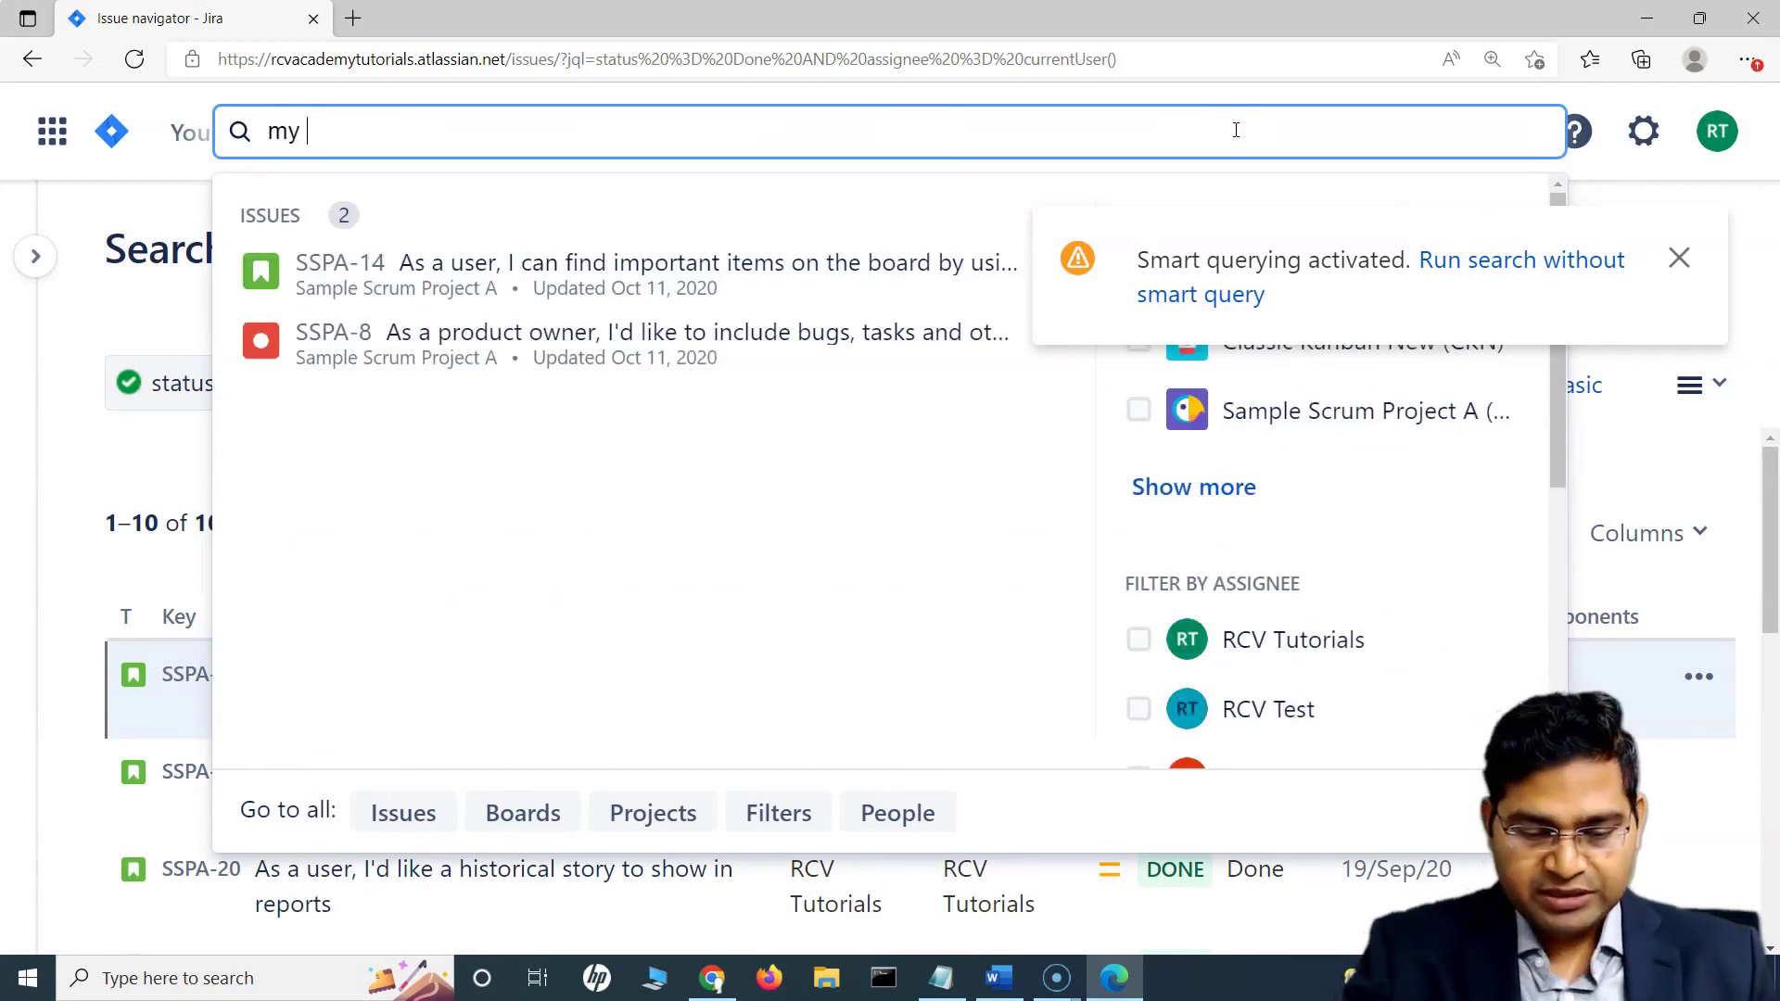
text(done)
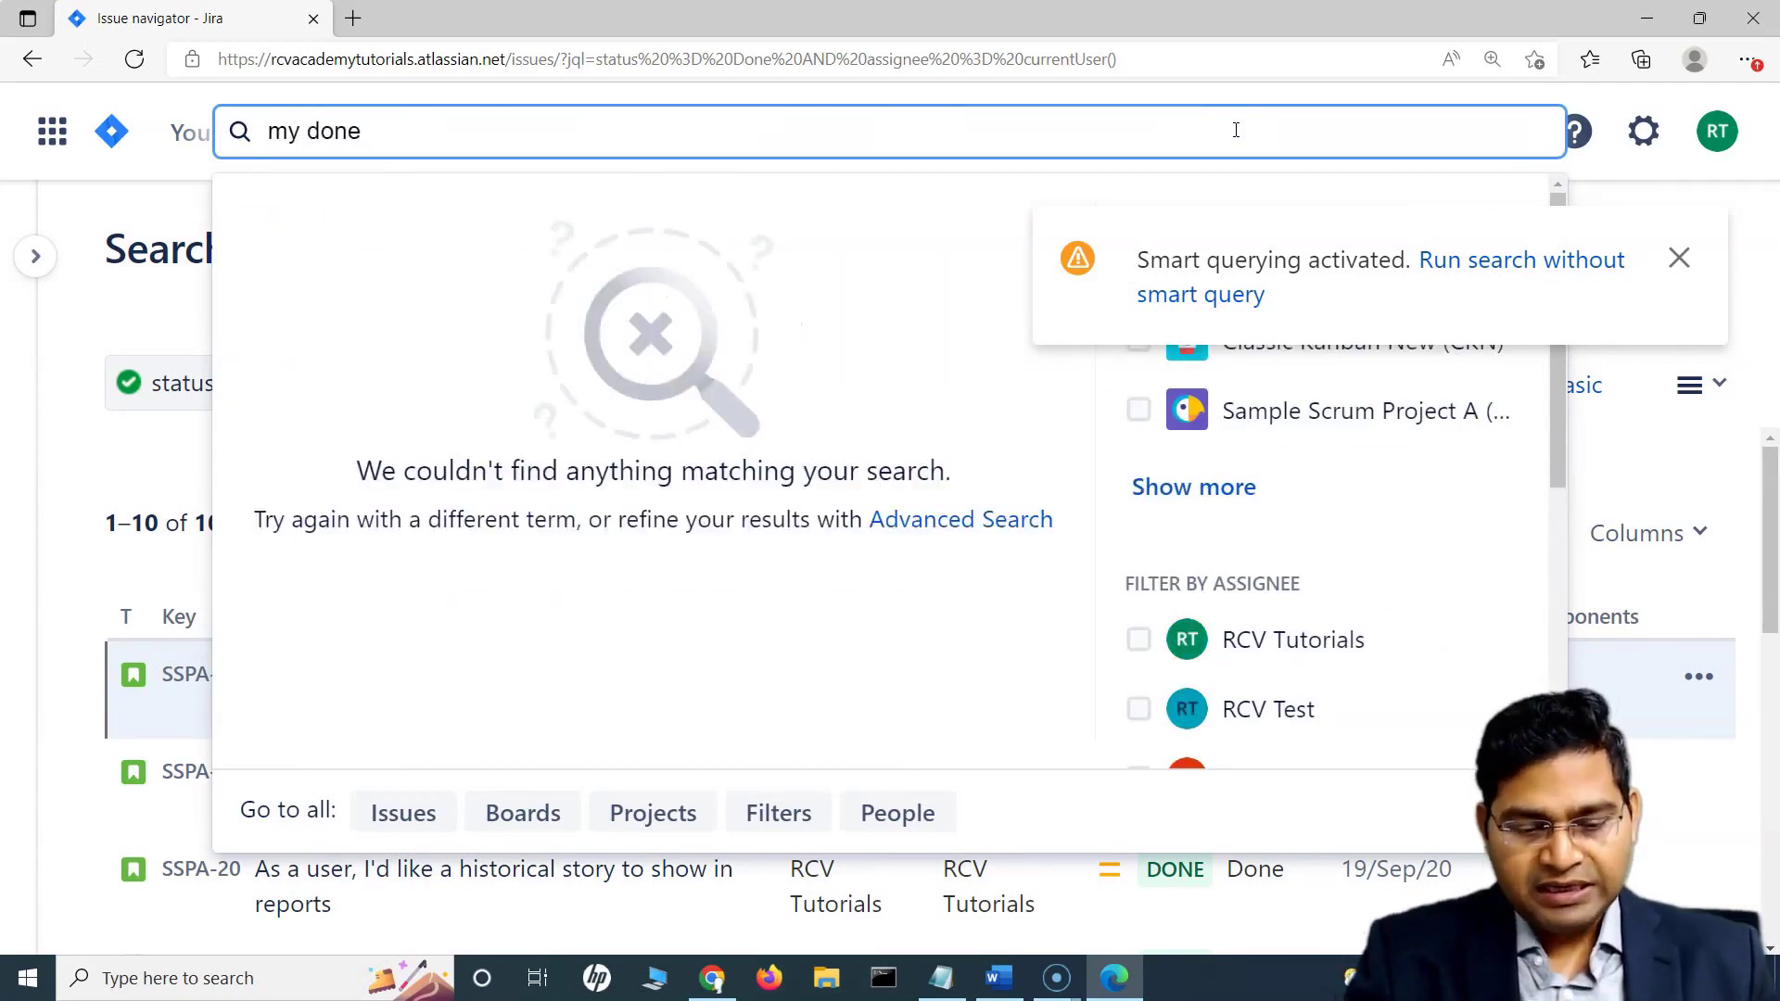
text( story)
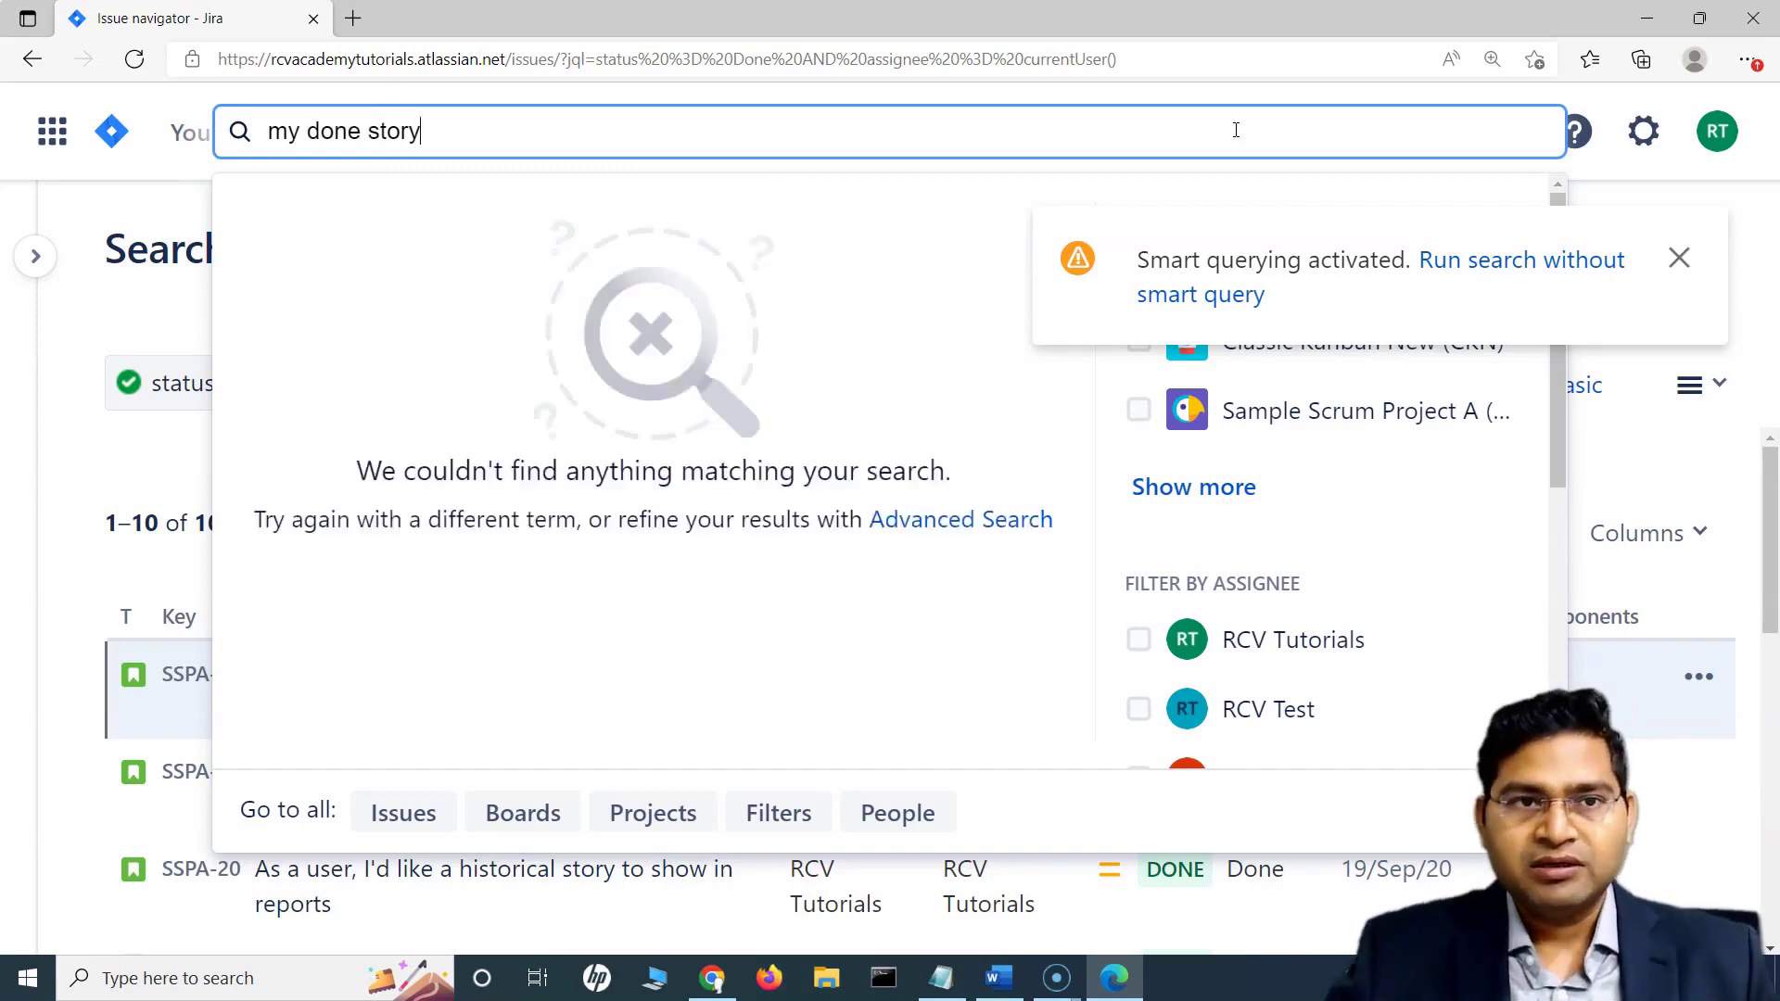
key(Return)
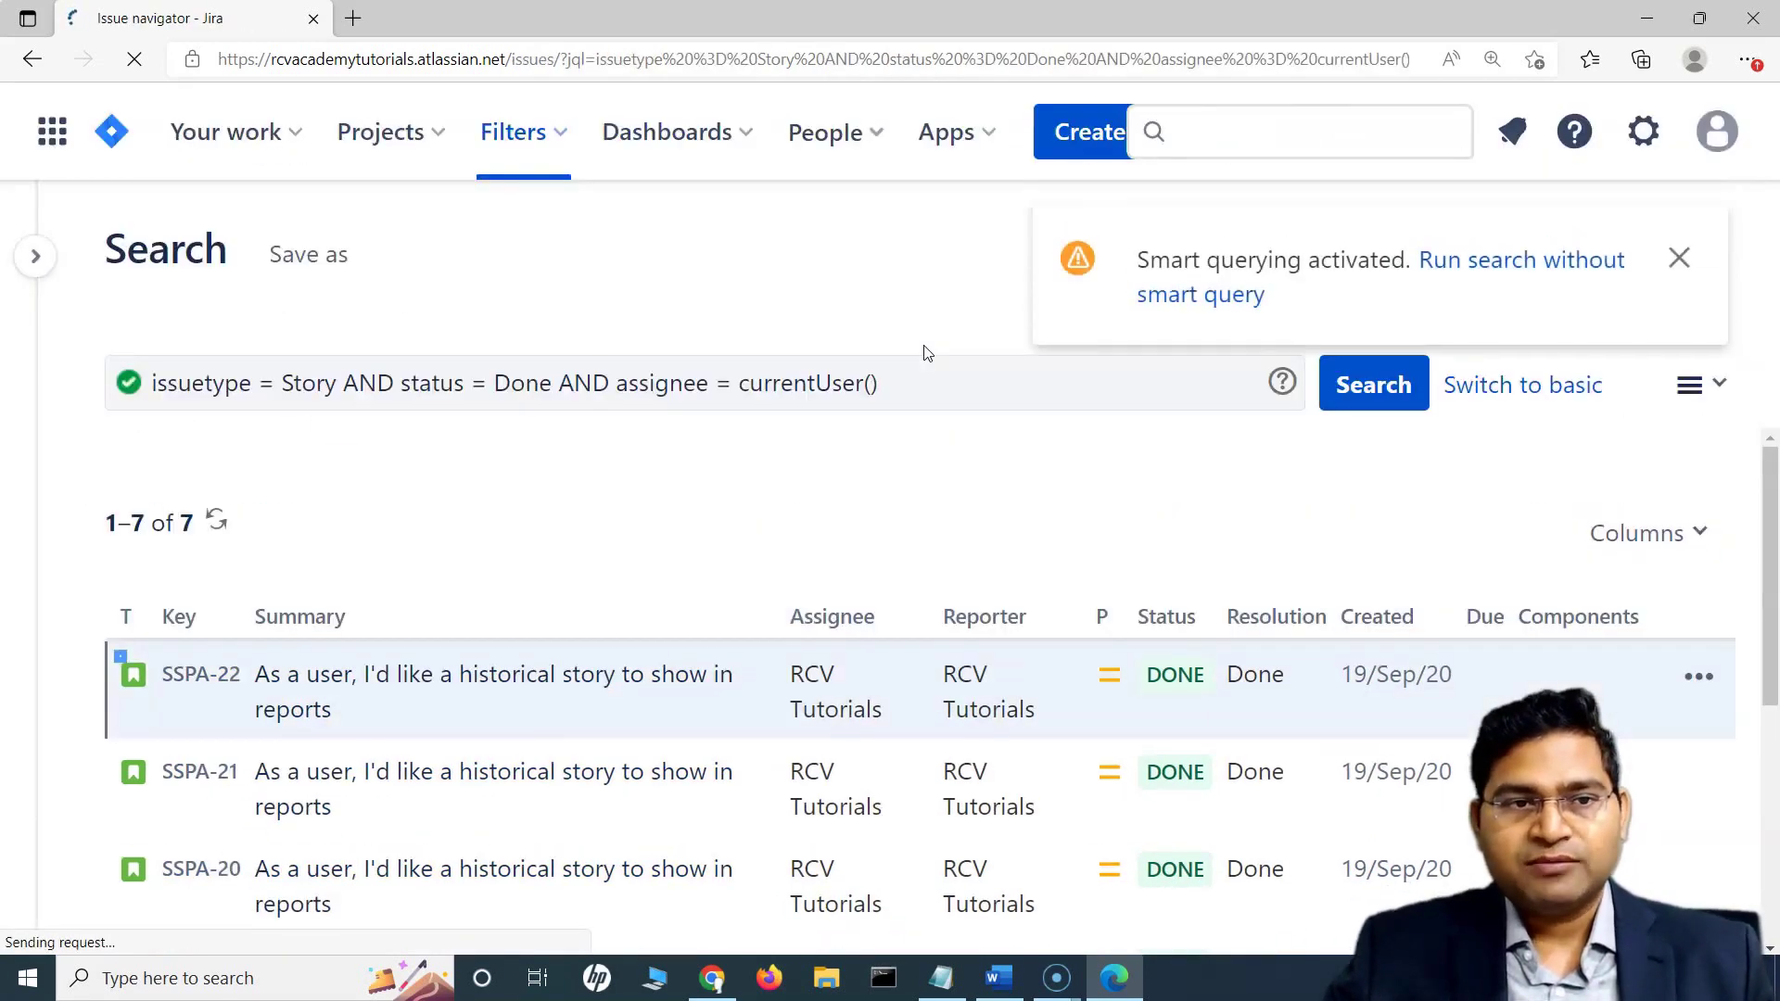
click(324, 373)
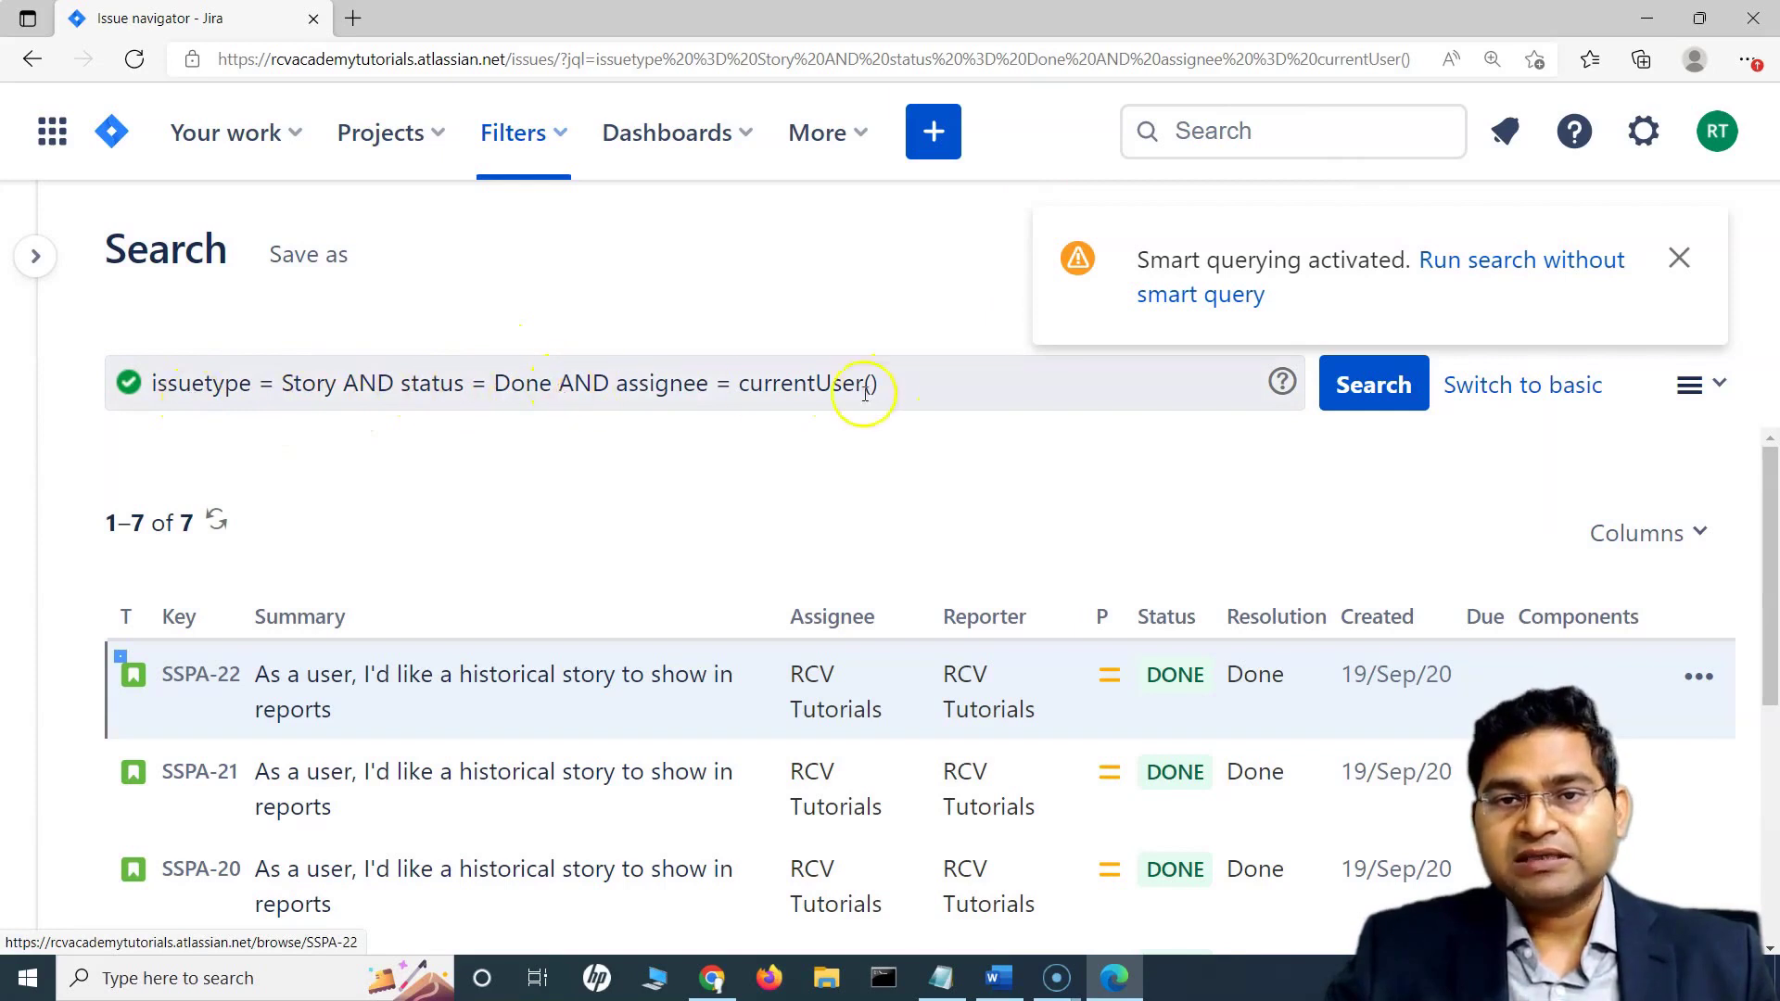
Run a quick search for "my done bug" to find the current user's Done issues of type Bug.
click(1252, 131)
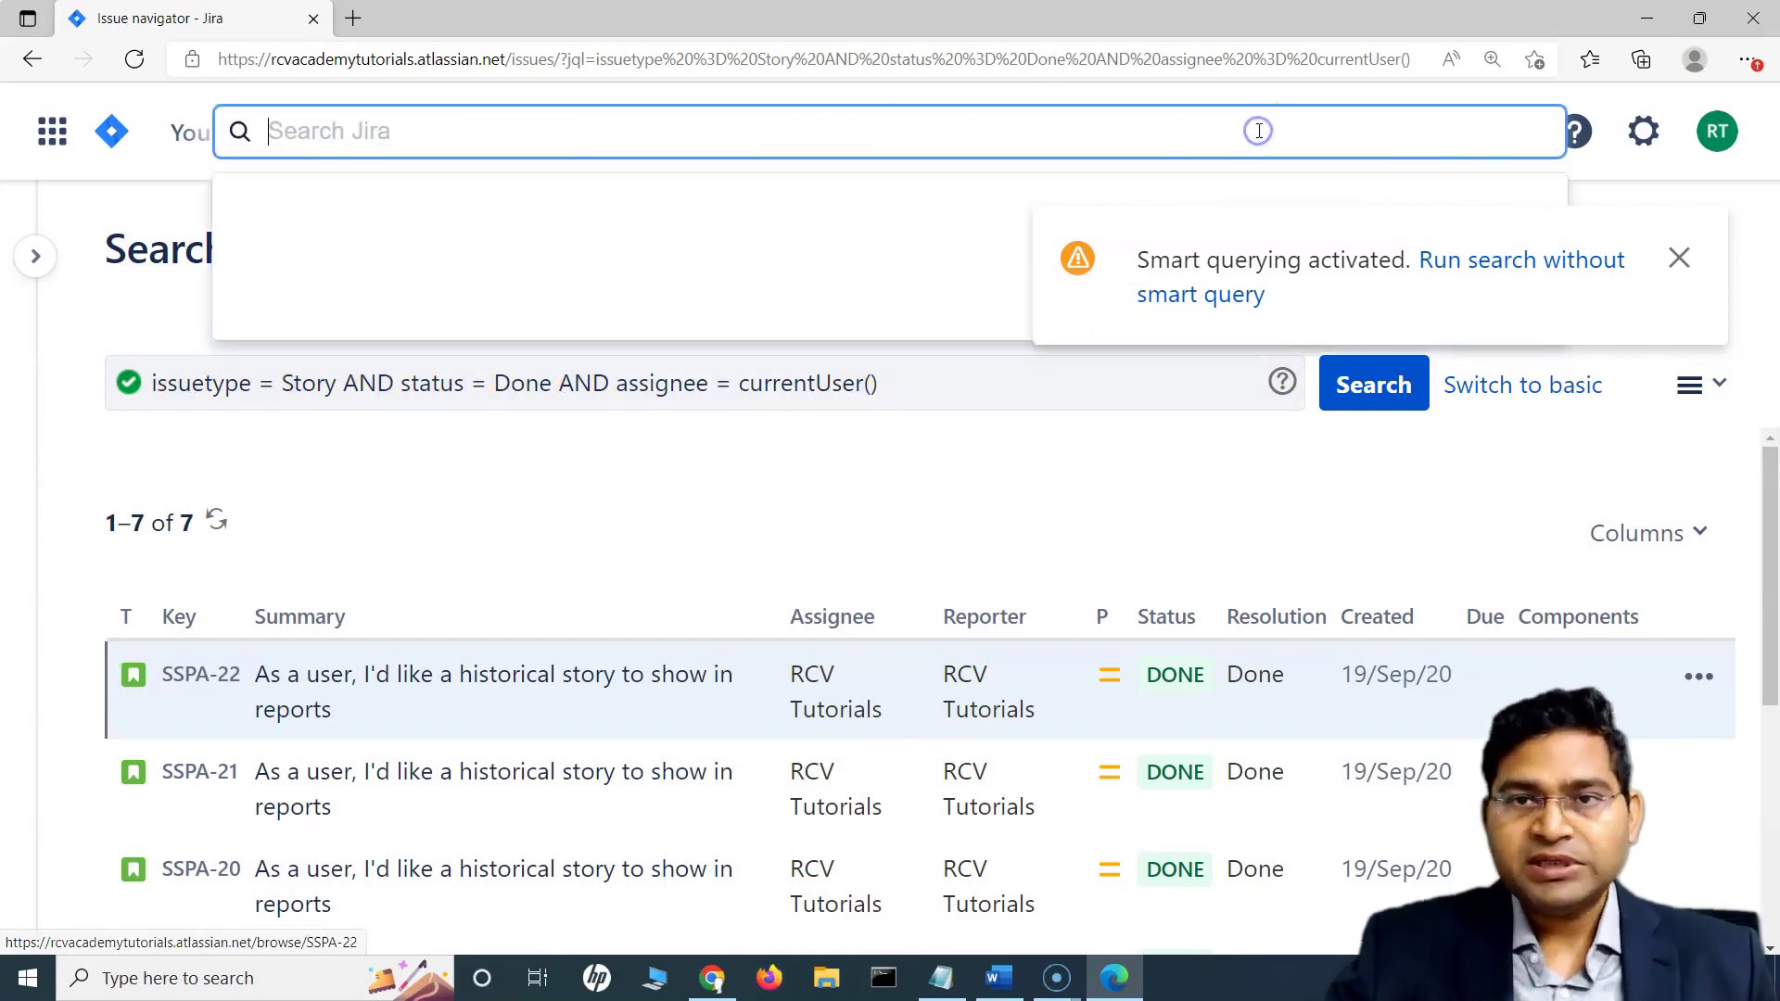
text(my )
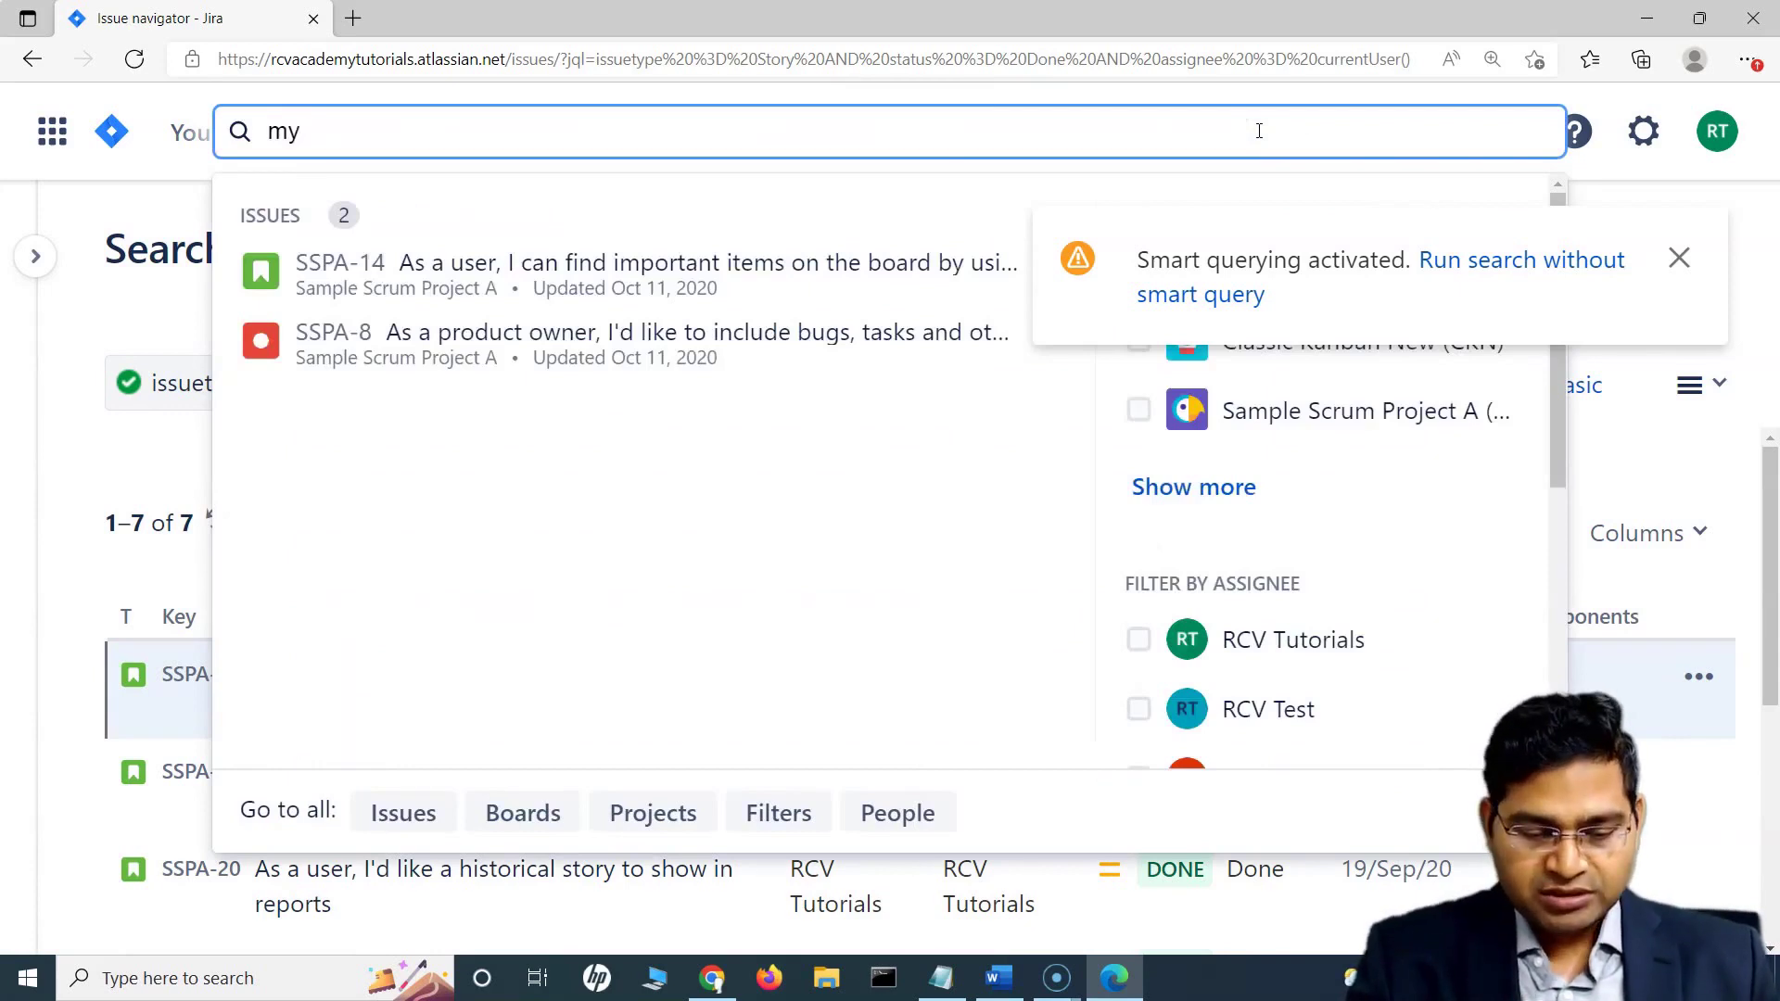
text(done story)
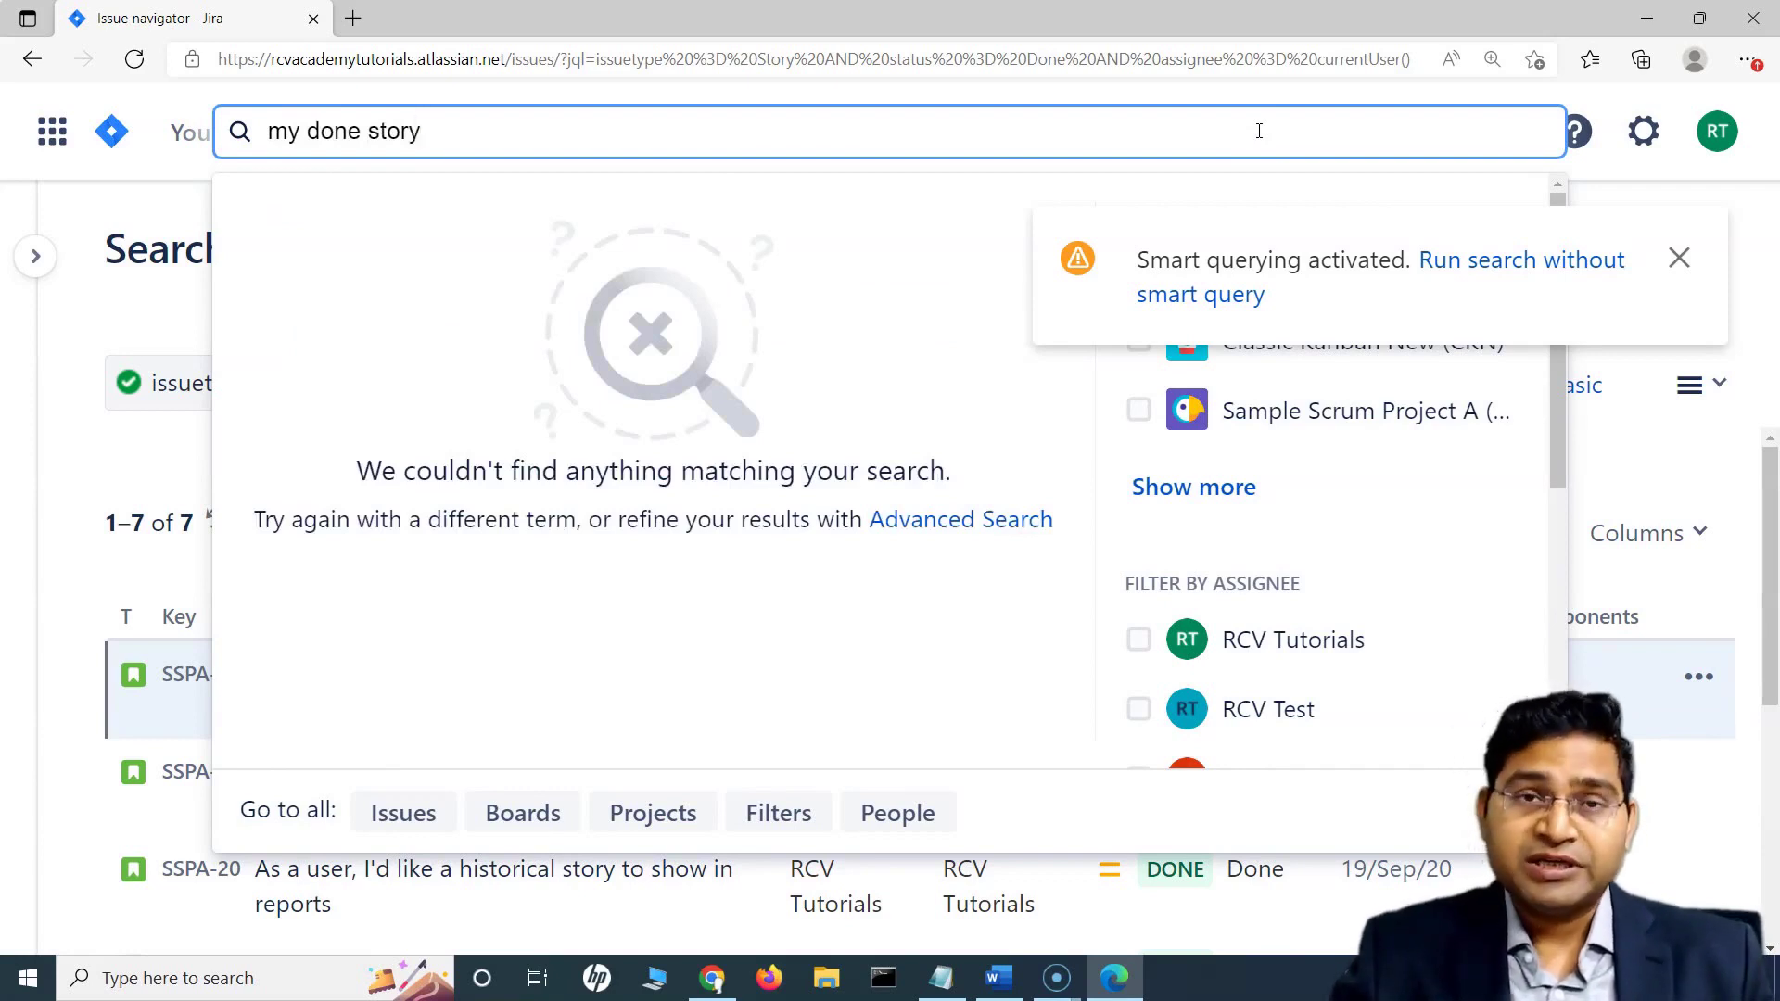
key(BackSpace)
key(BackSpace)
key(BackSpace)
key(BackSpace)
key(BackSpace)
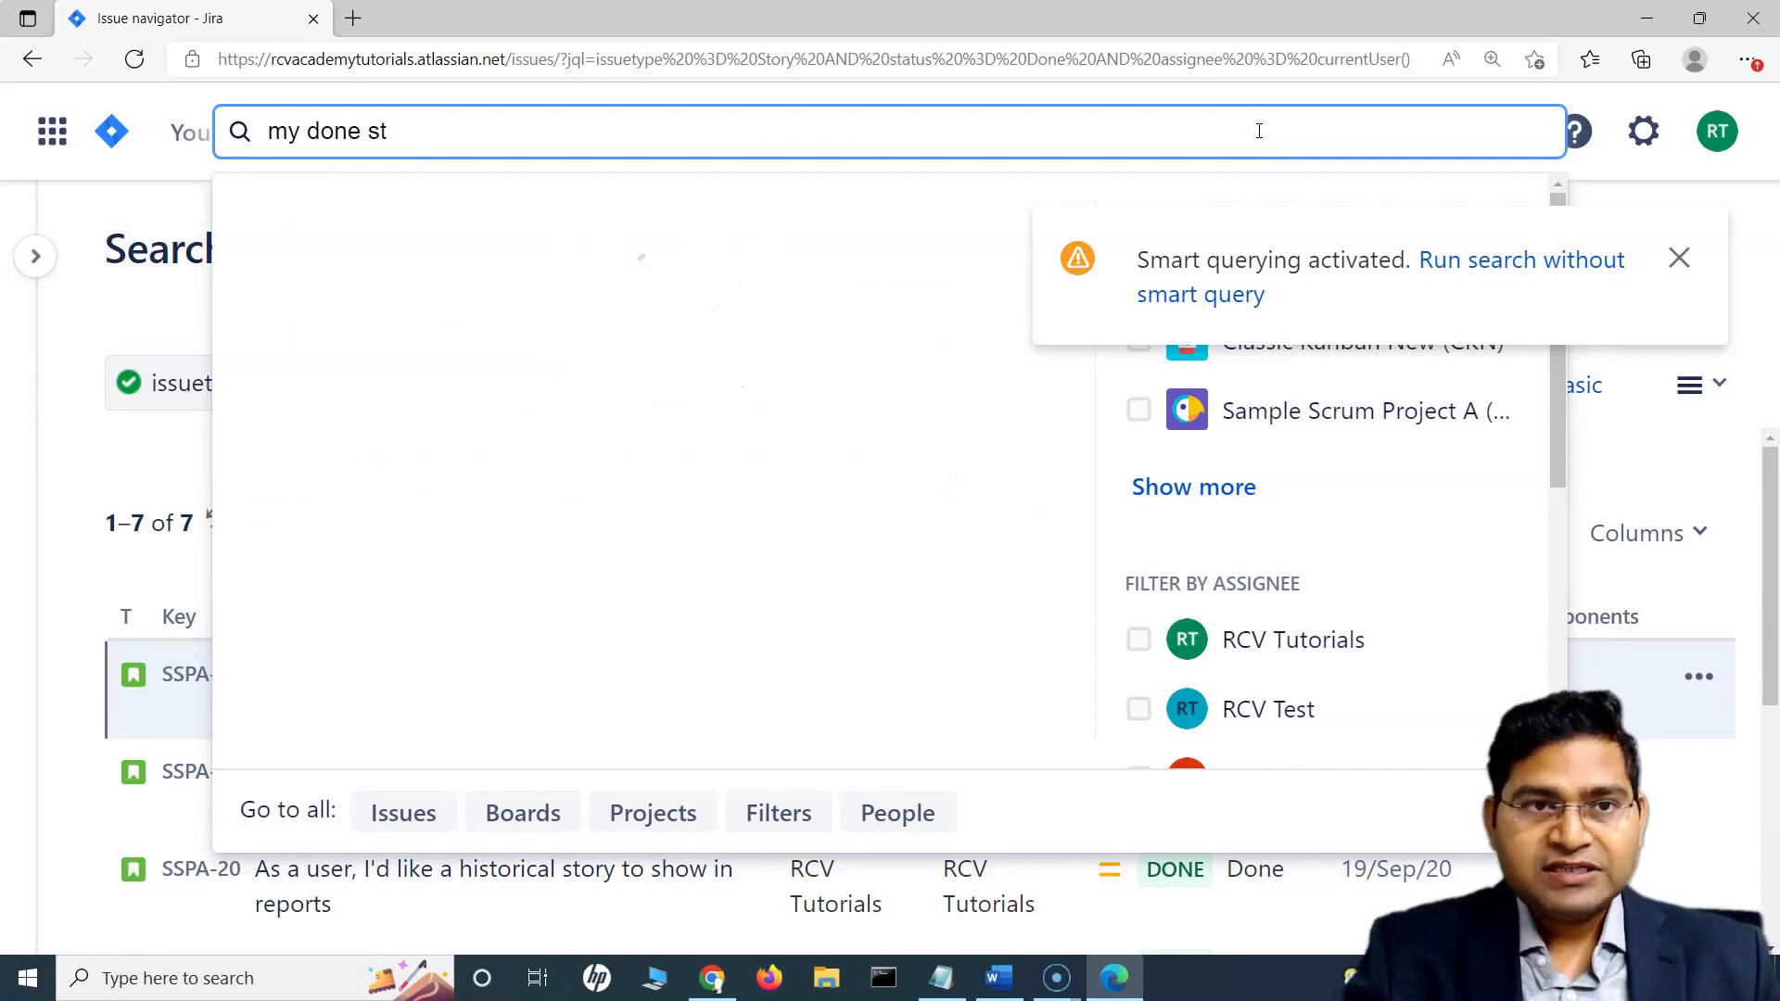
text(bug)
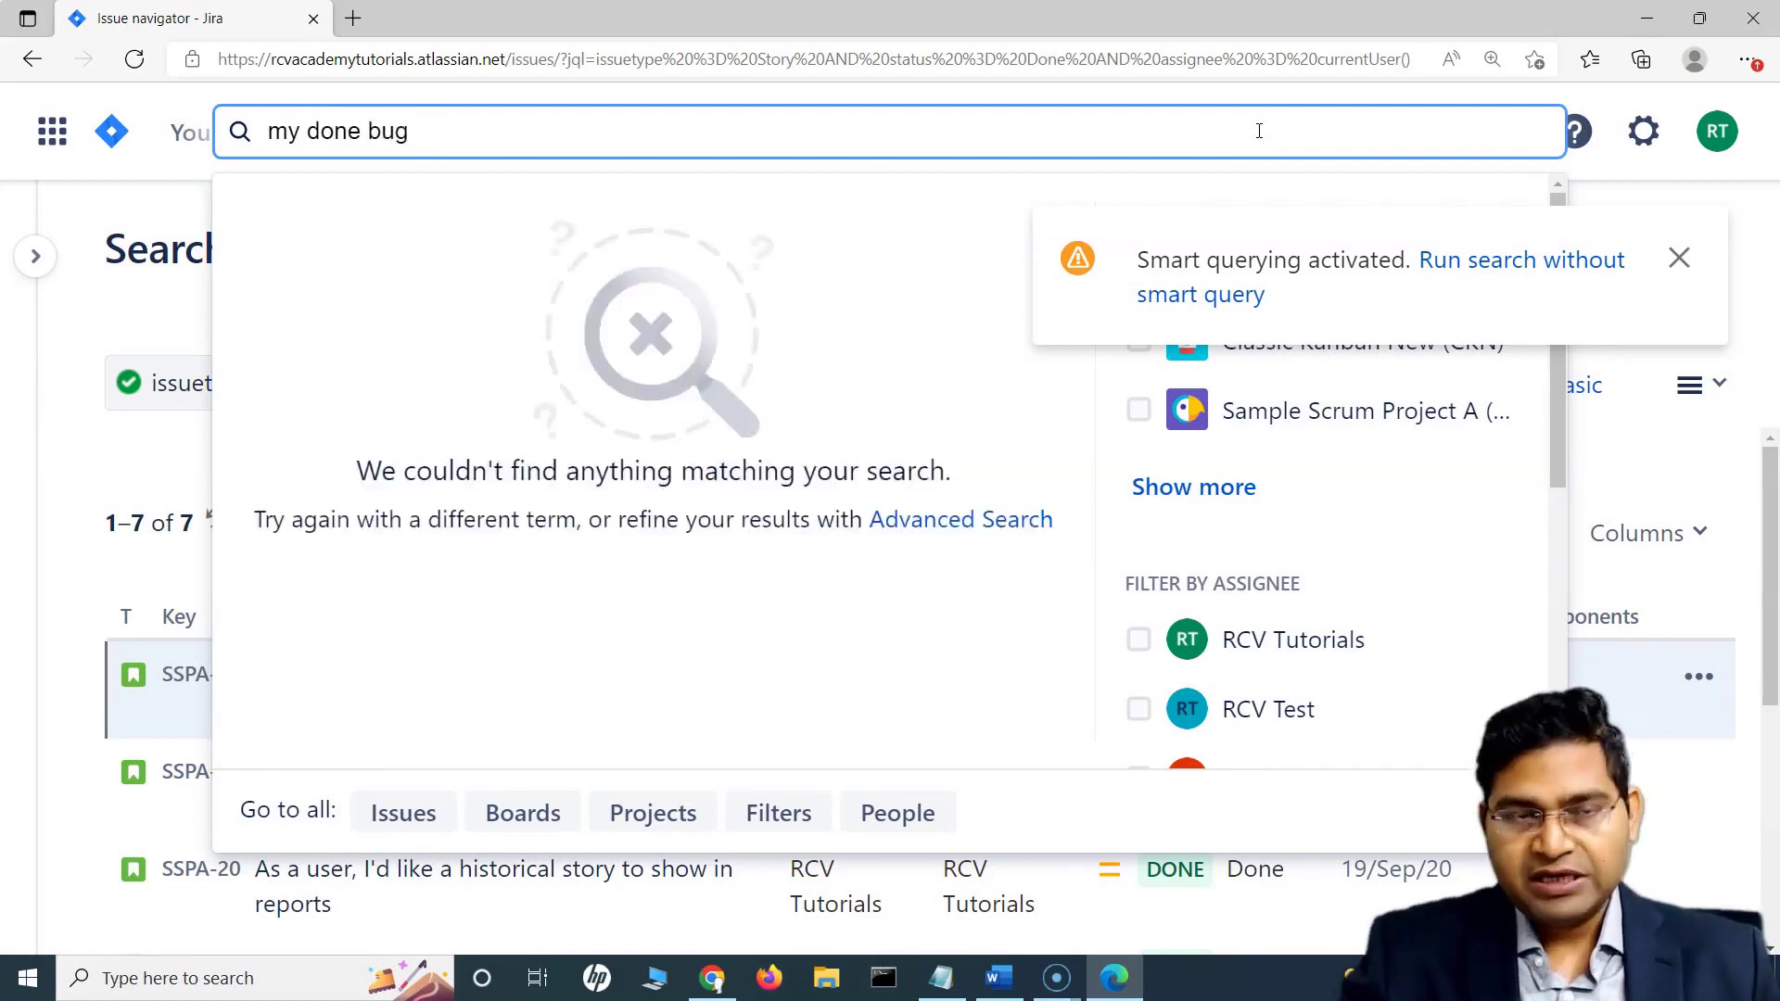
key(Return)
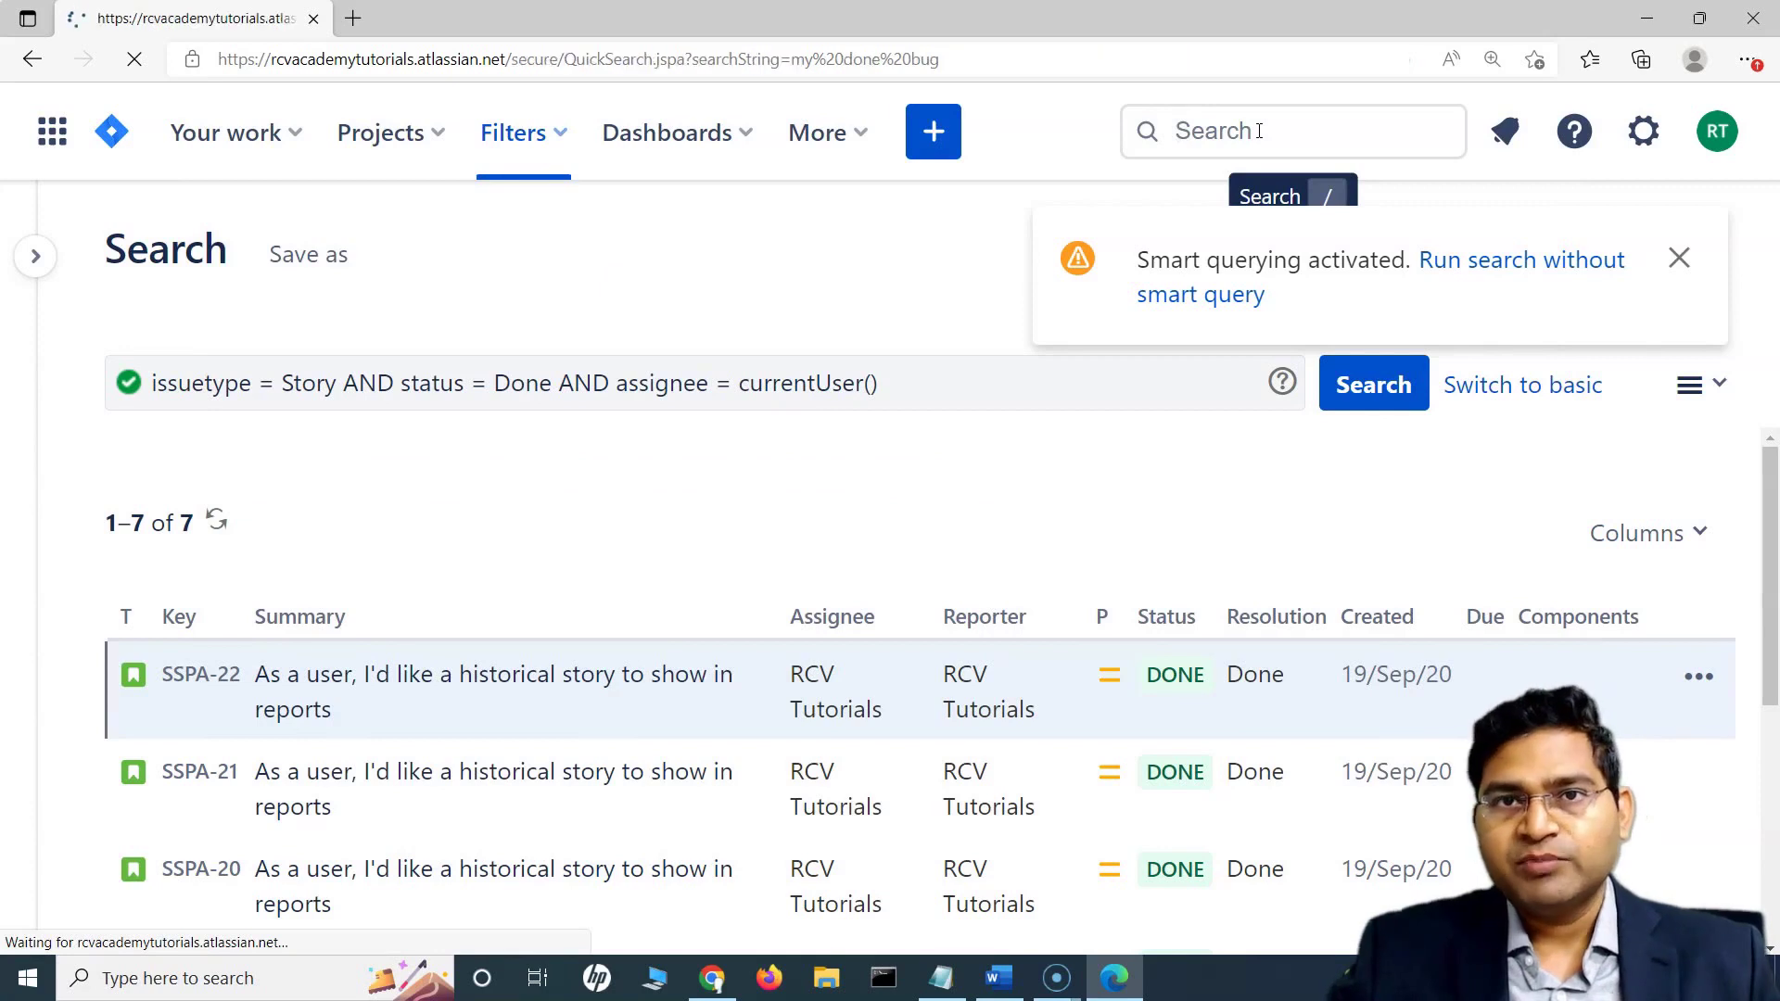
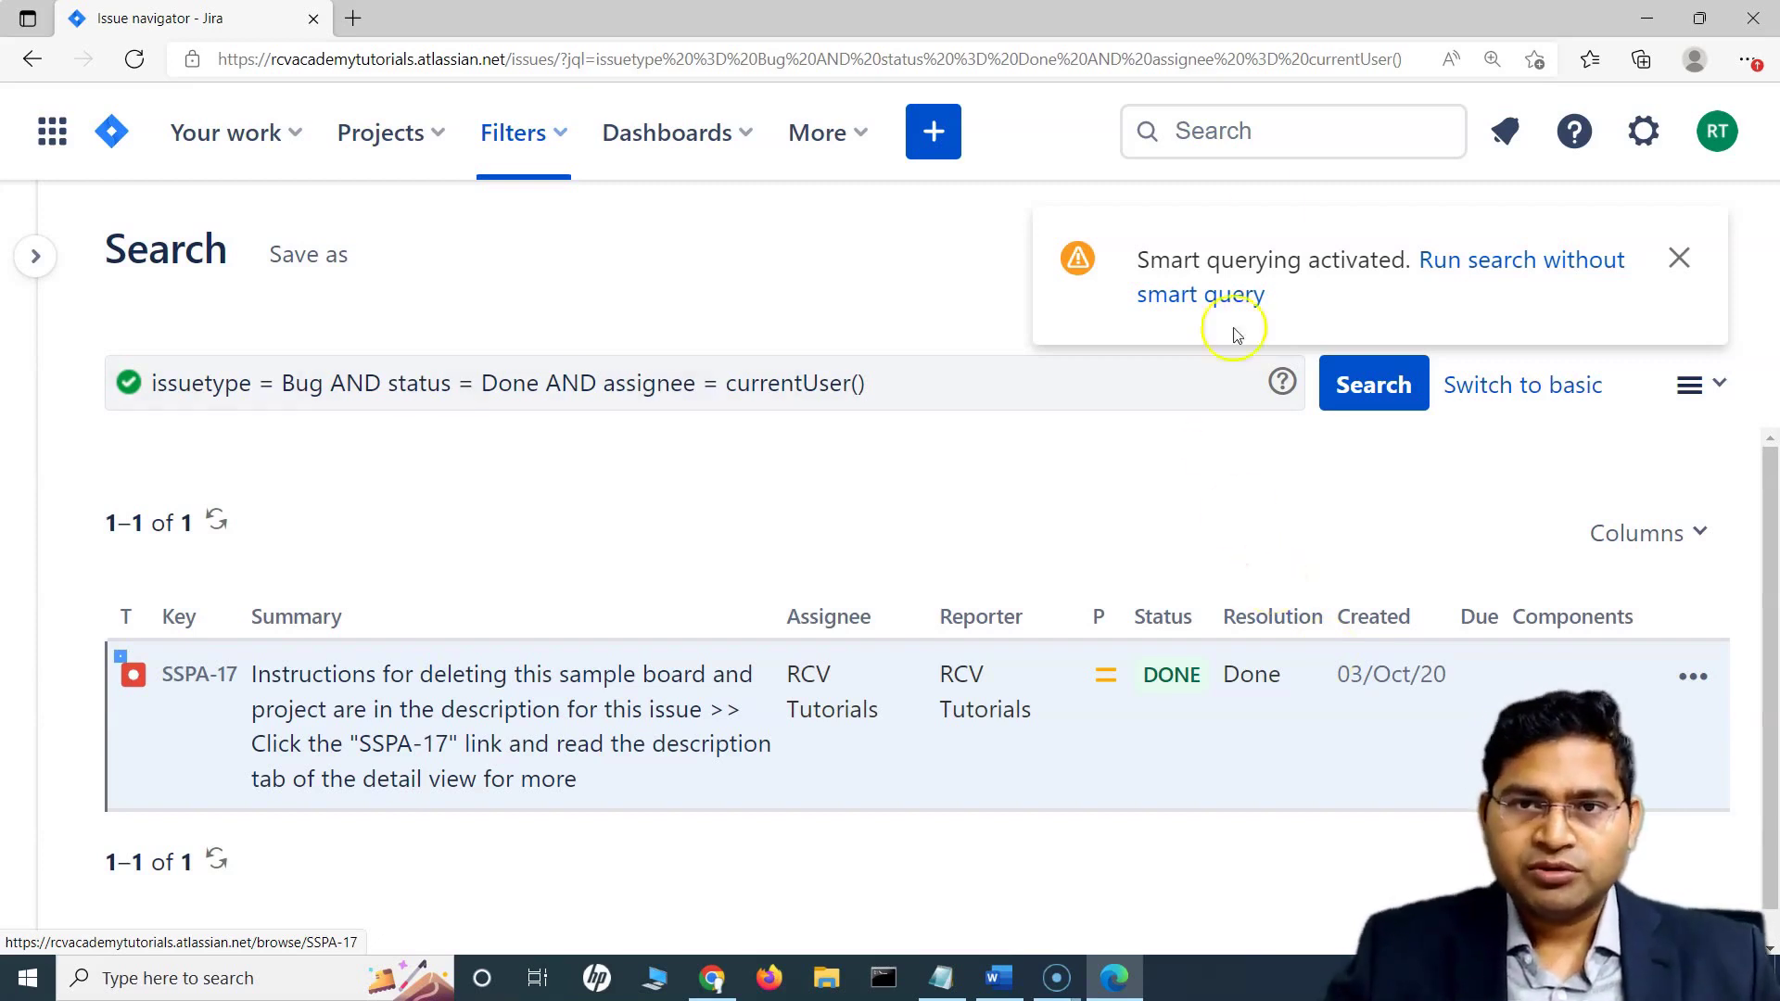
Run a quick search for "my done story medium" to find the current user's Done stories with Medium priority.
click(1272, 131)
text(my)
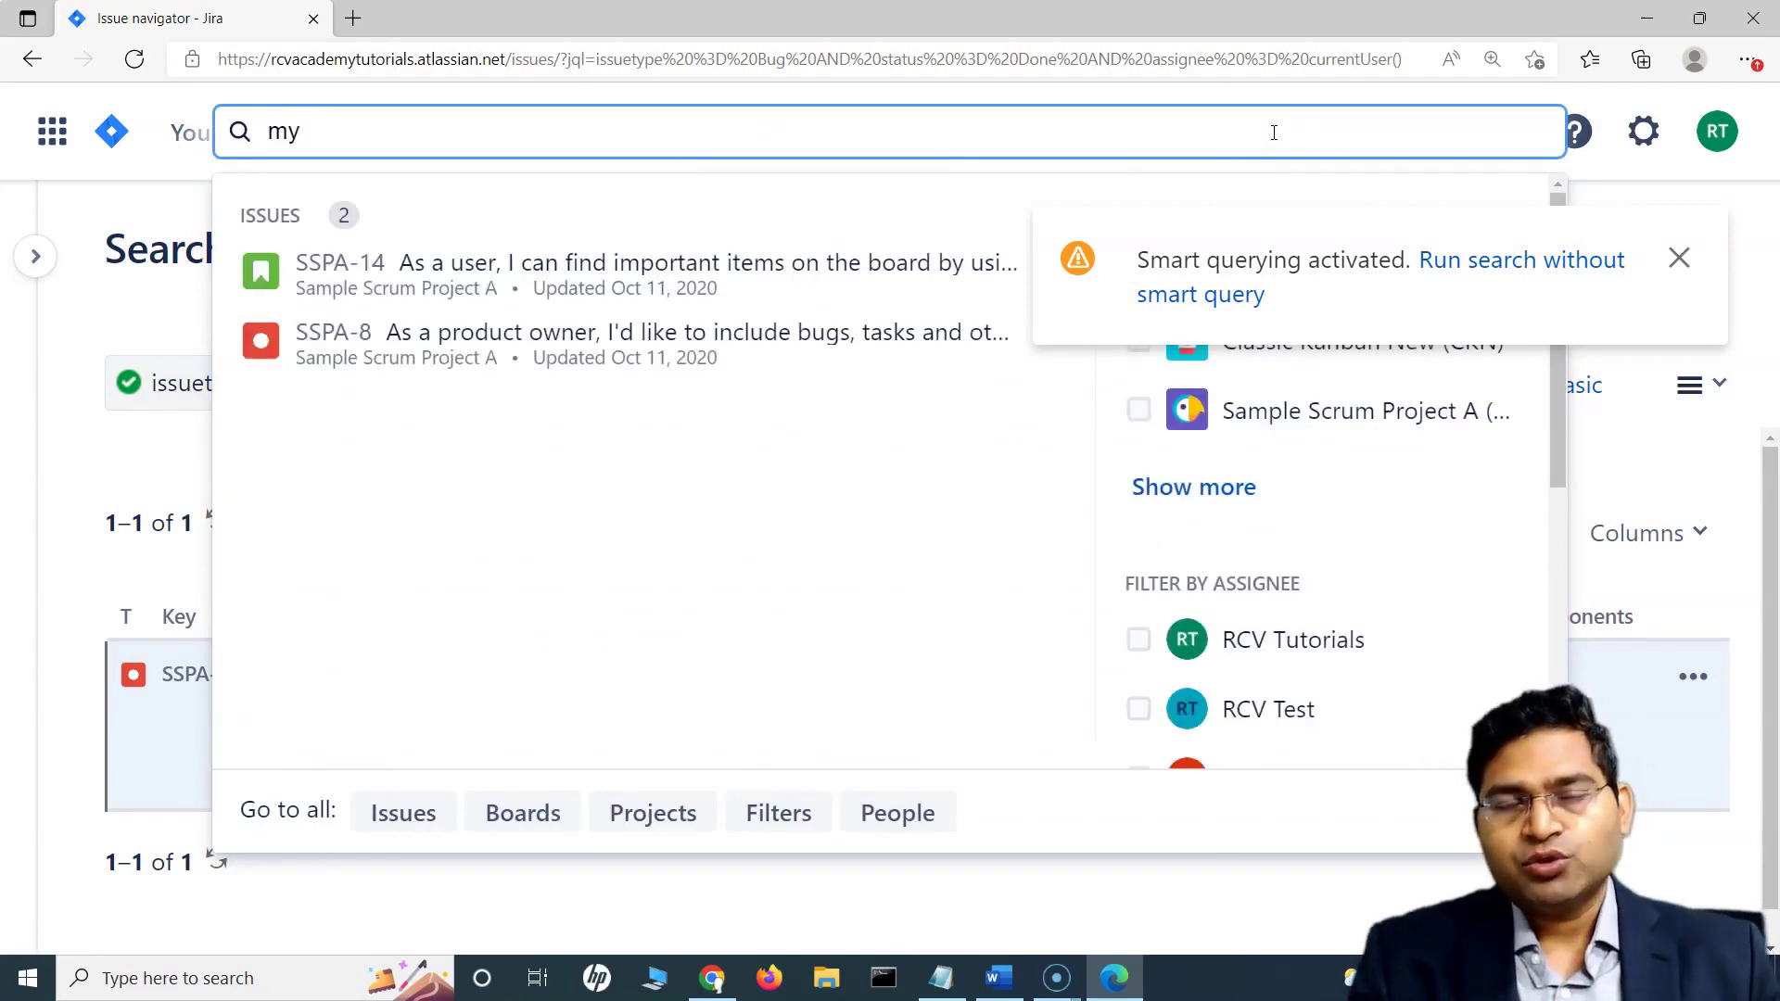
text(done)
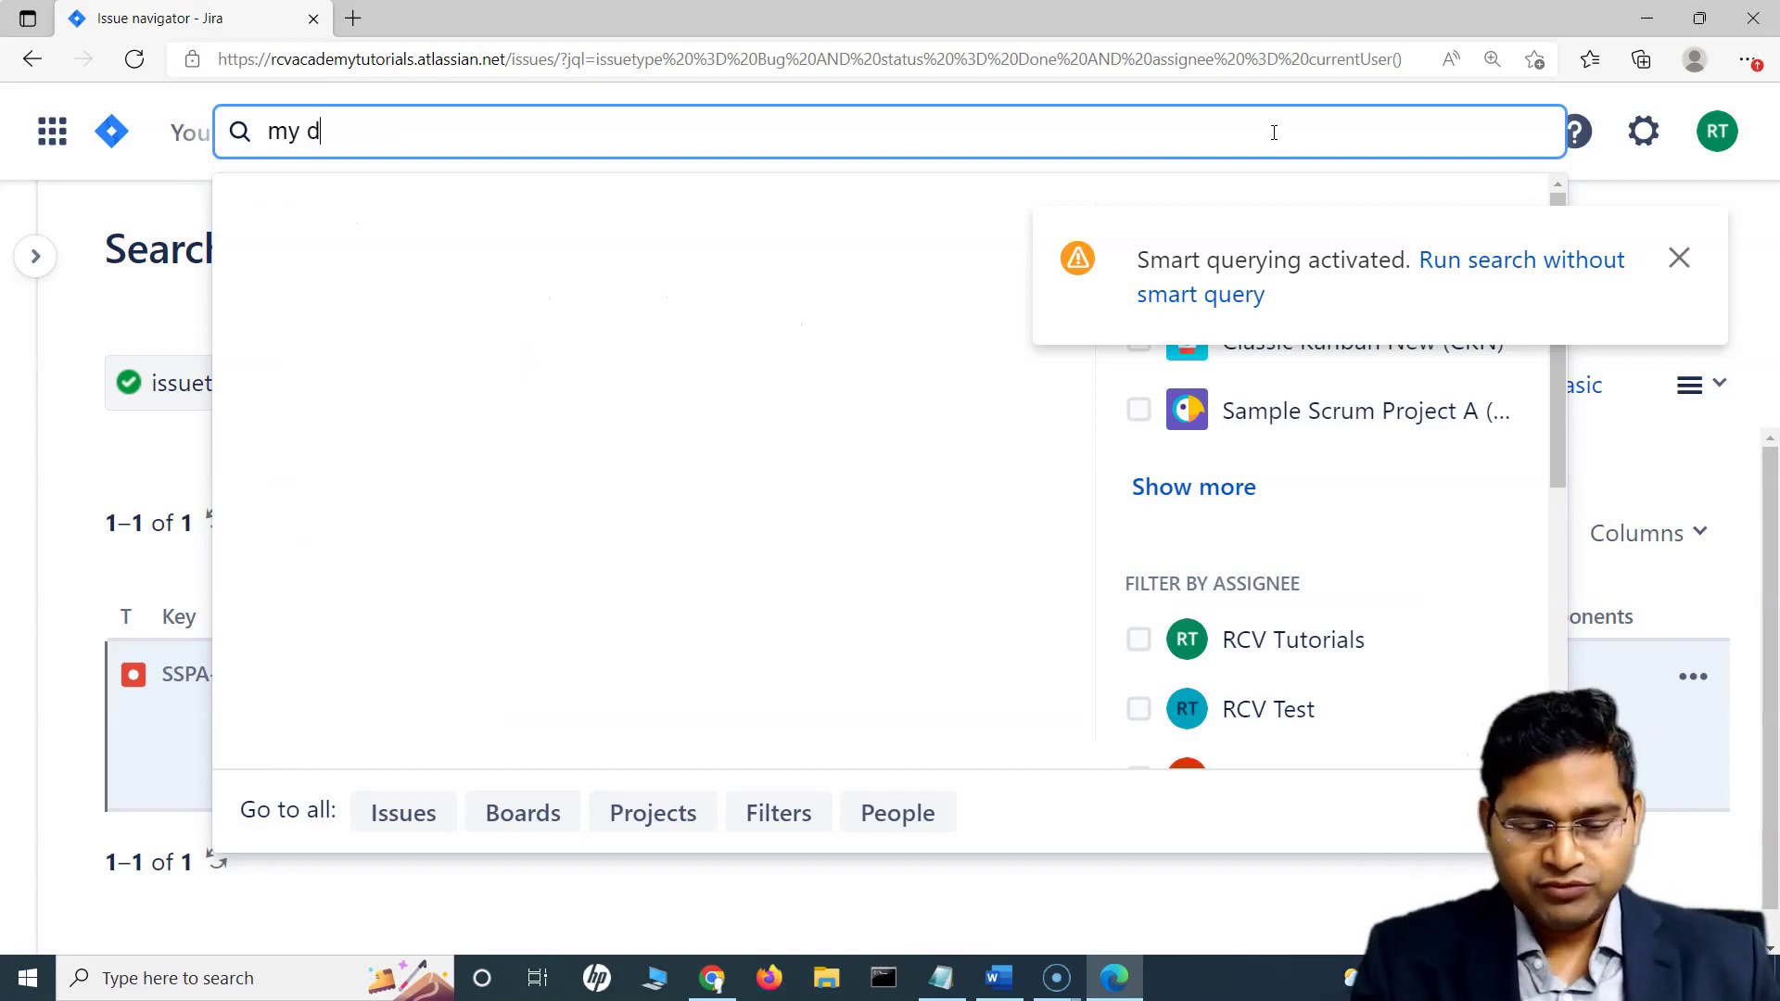
key(BackSpace)
key(BackSpace)
key(BackSpace)
key(BackSpace)
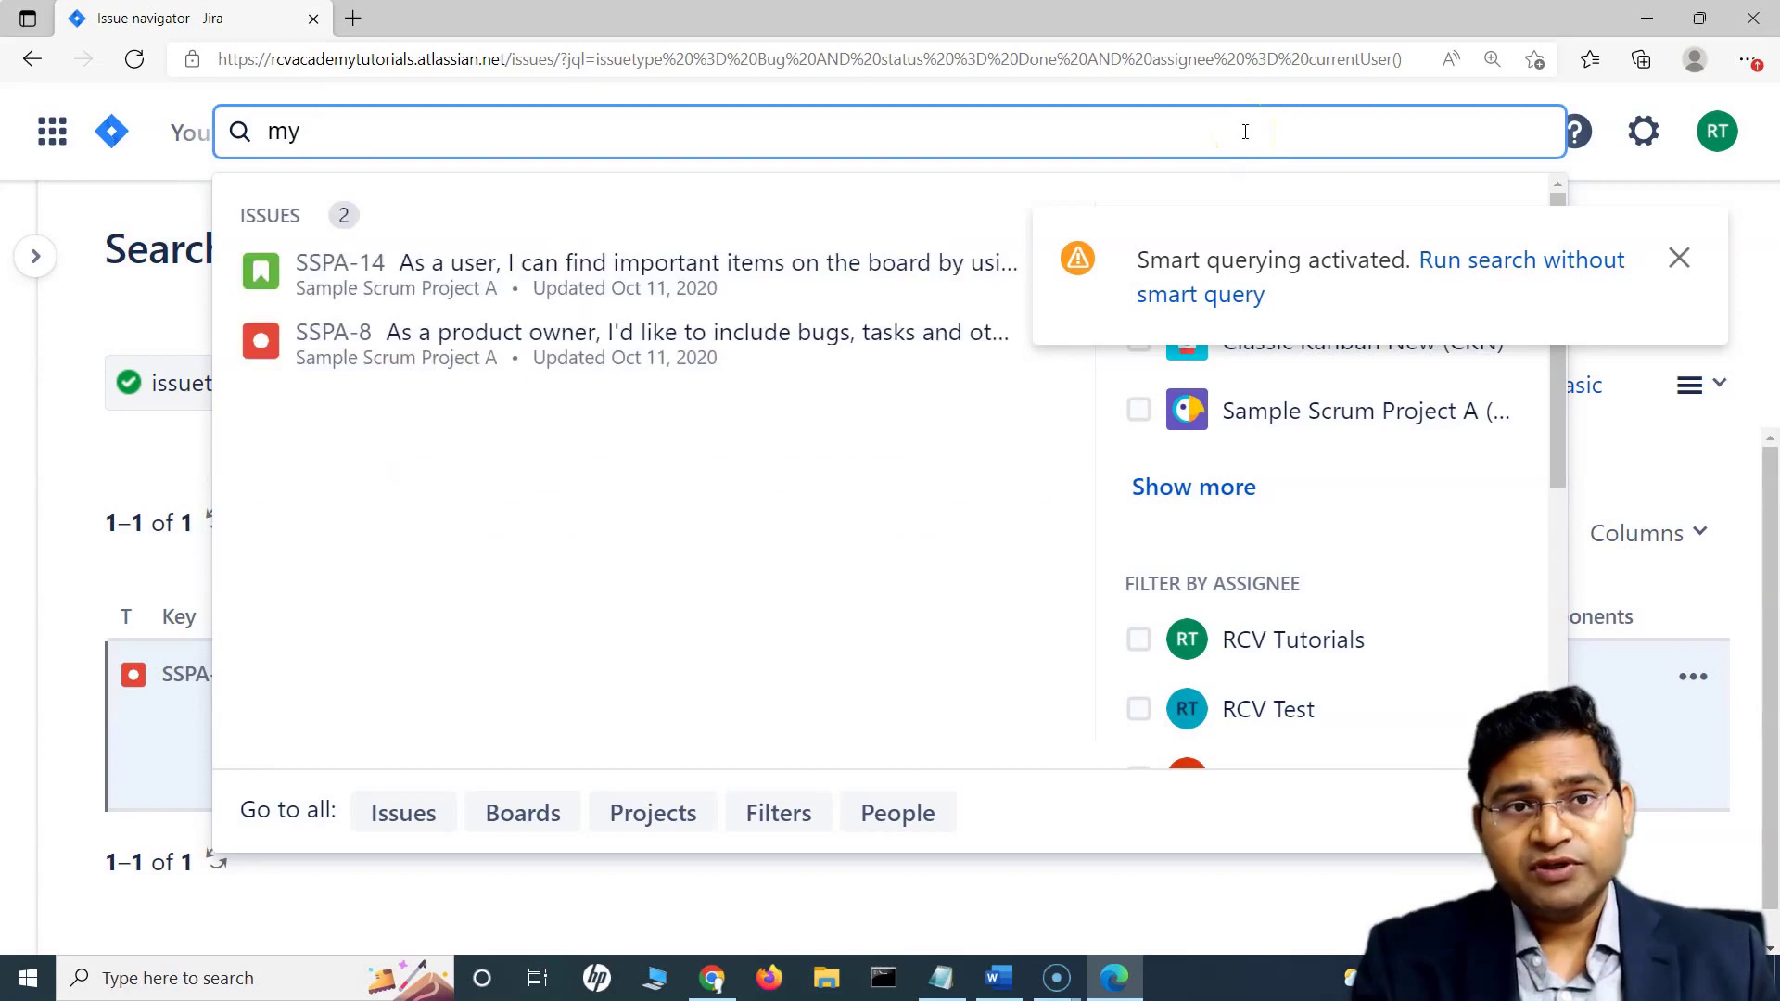
text(done)
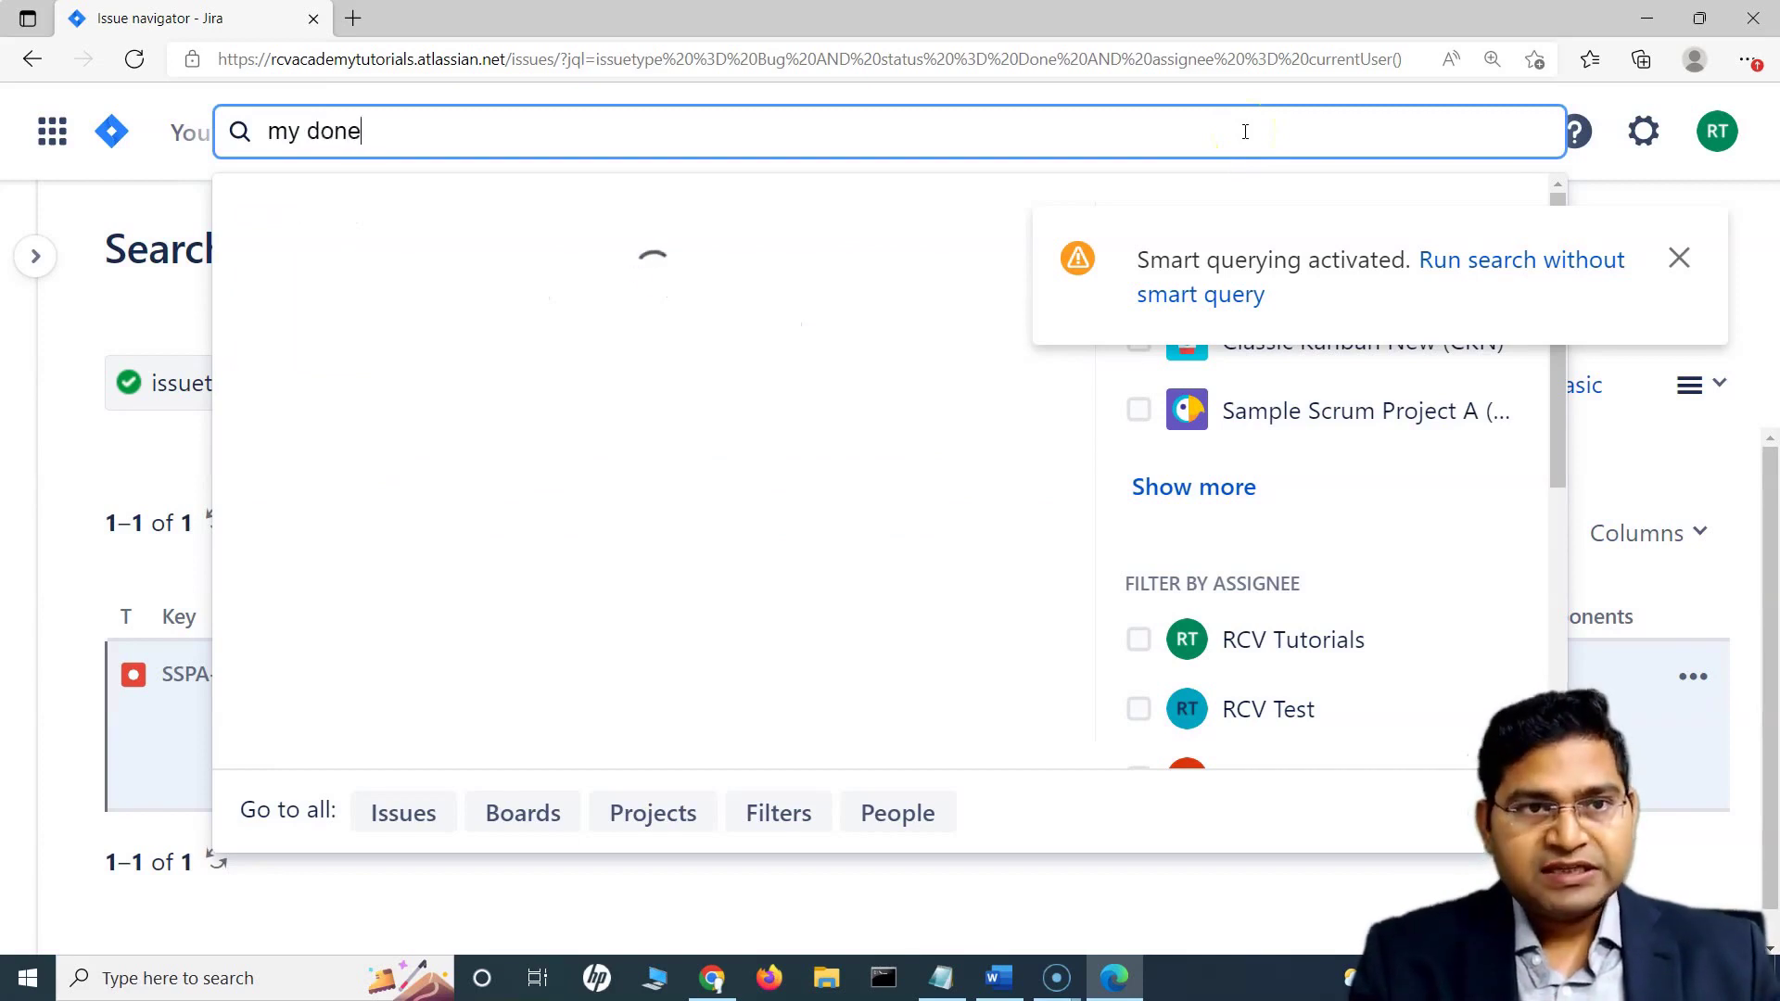
text( story)
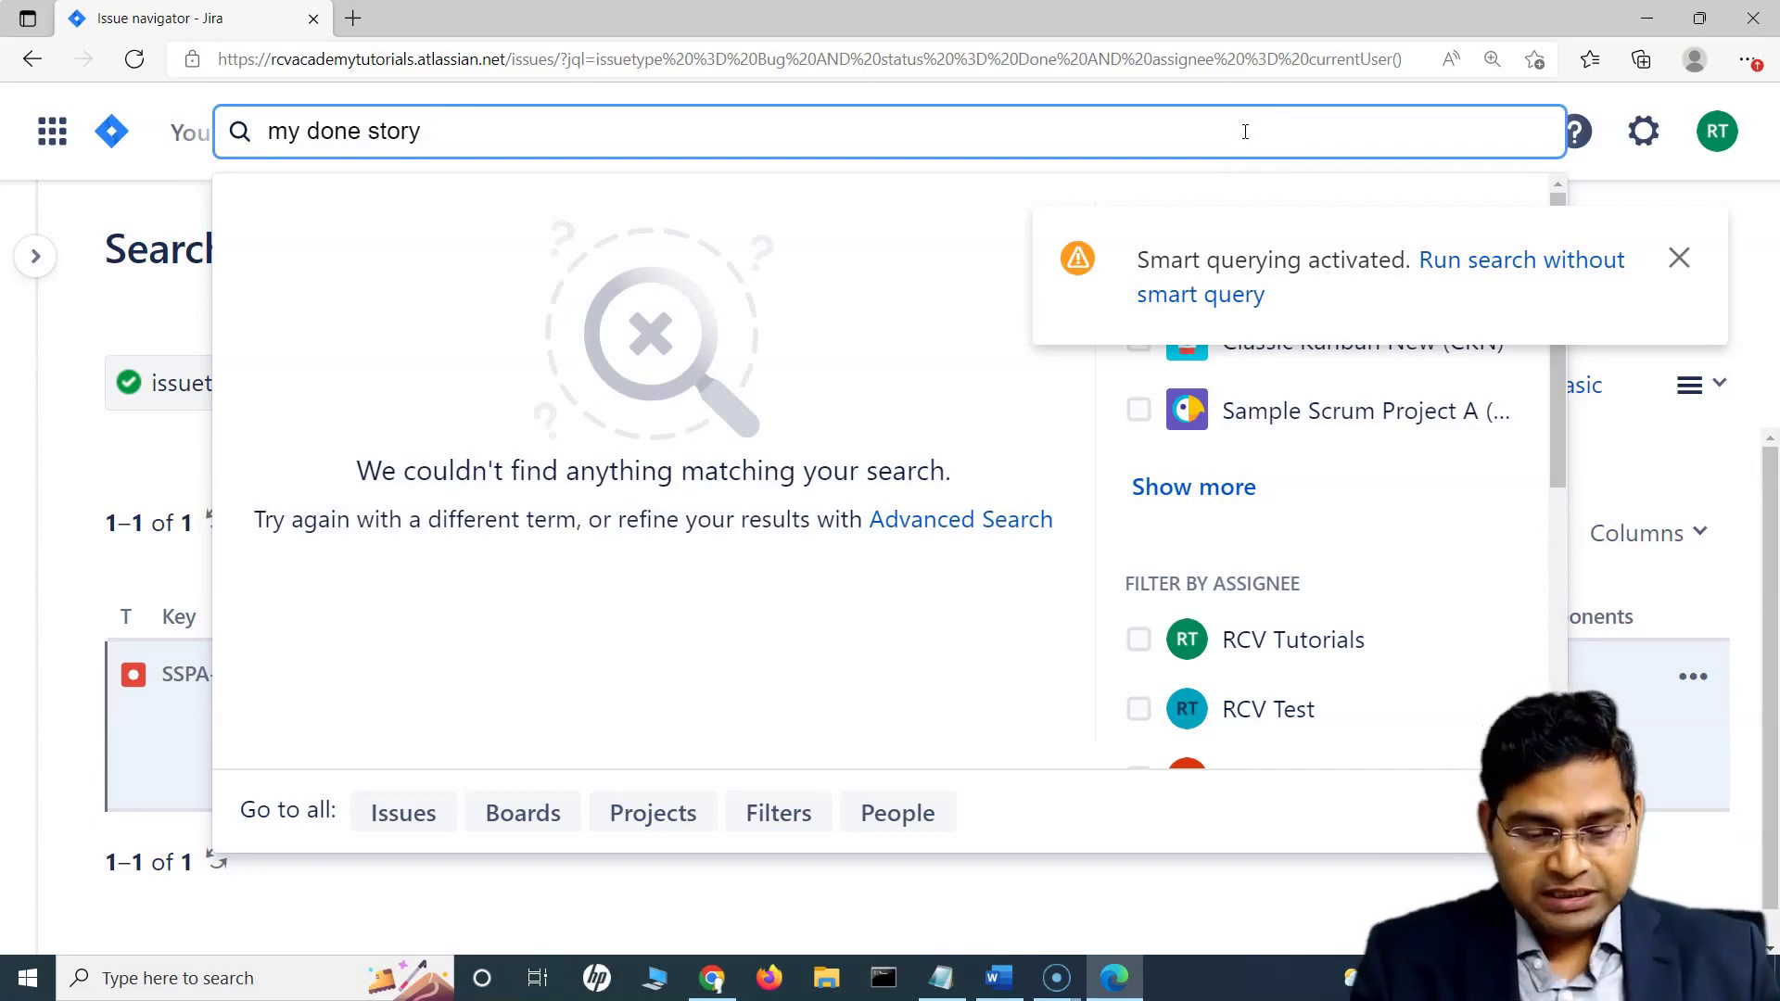
text( mediu)
key(BackSpace)
key(BackSpace)
text(ium)
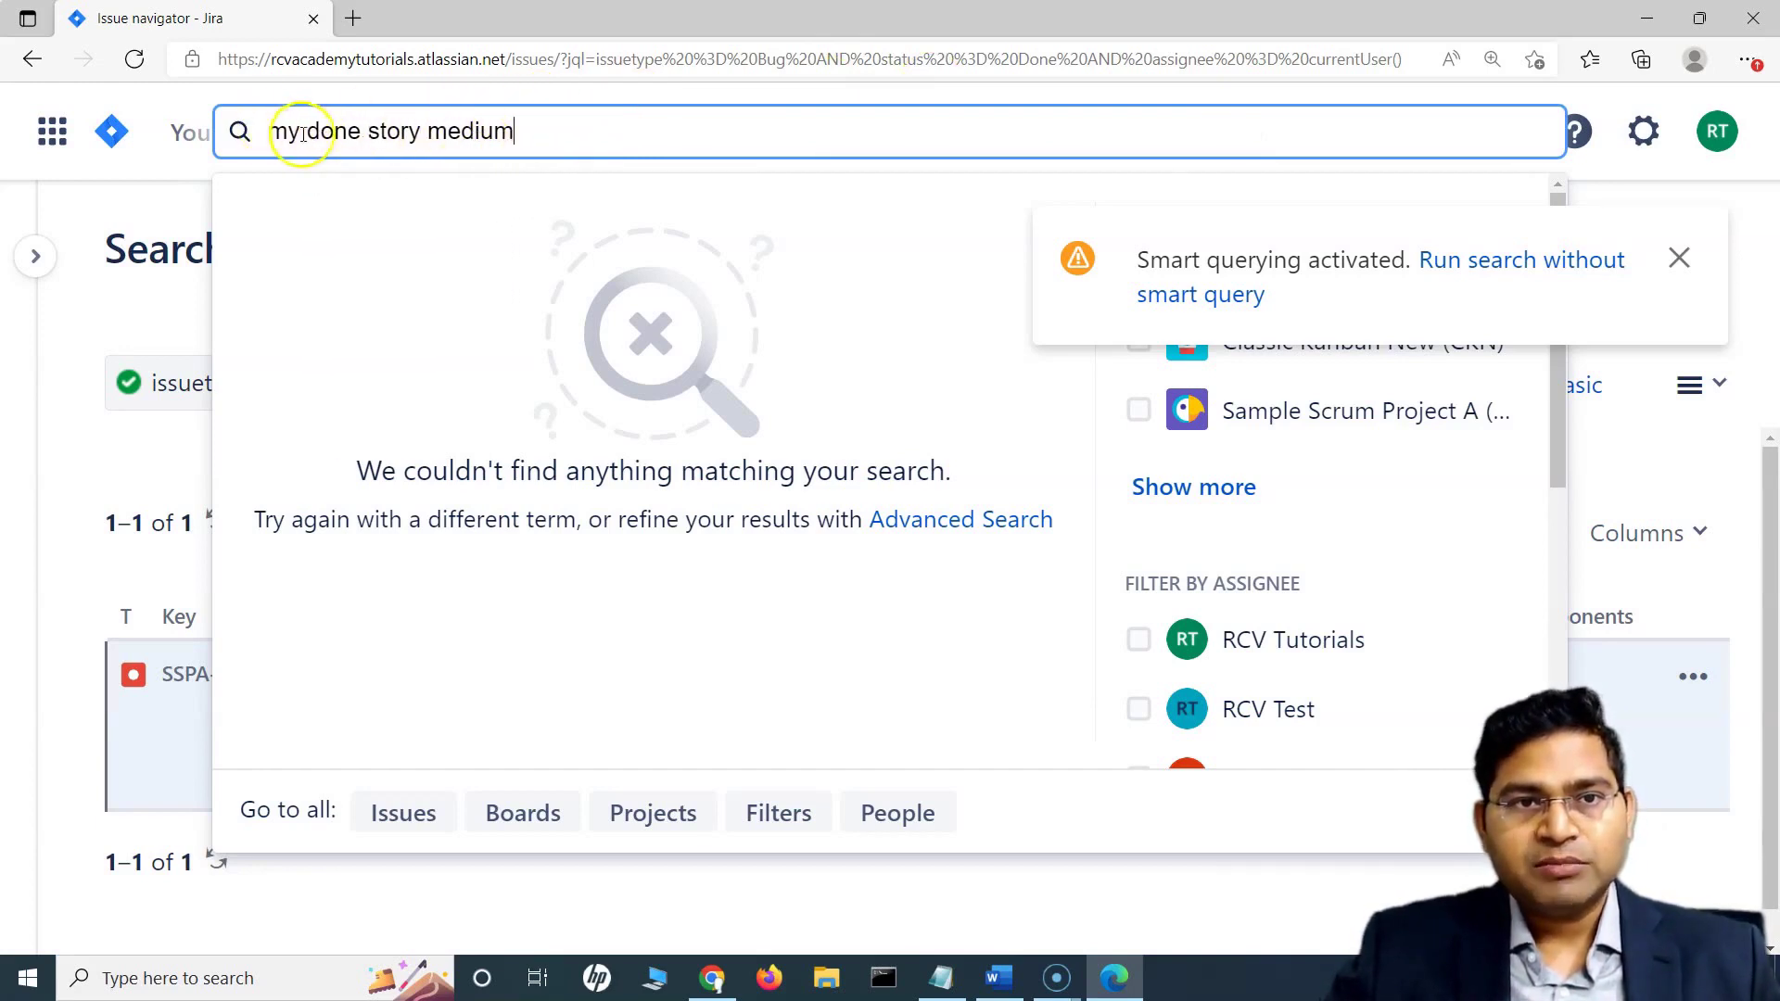
key(Return)
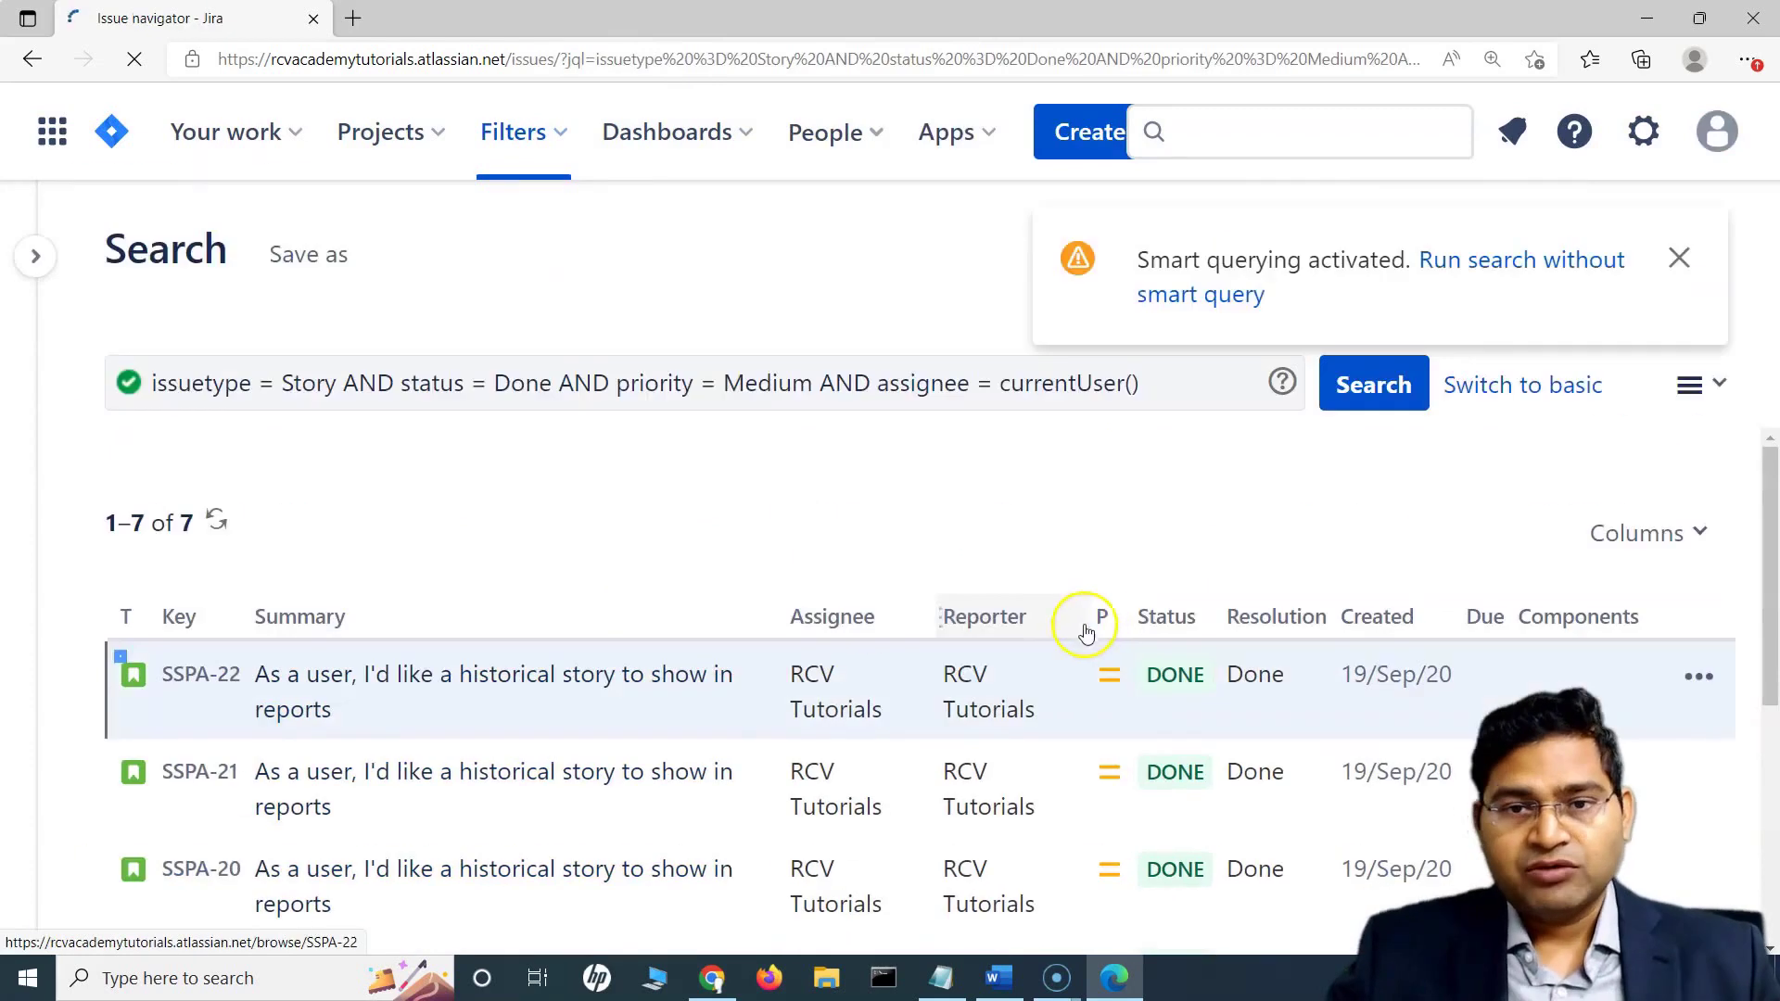
Review the listed issues' type, assignee, priority and status against the generated JQL query.
scroll(1103, 676, down, 2)
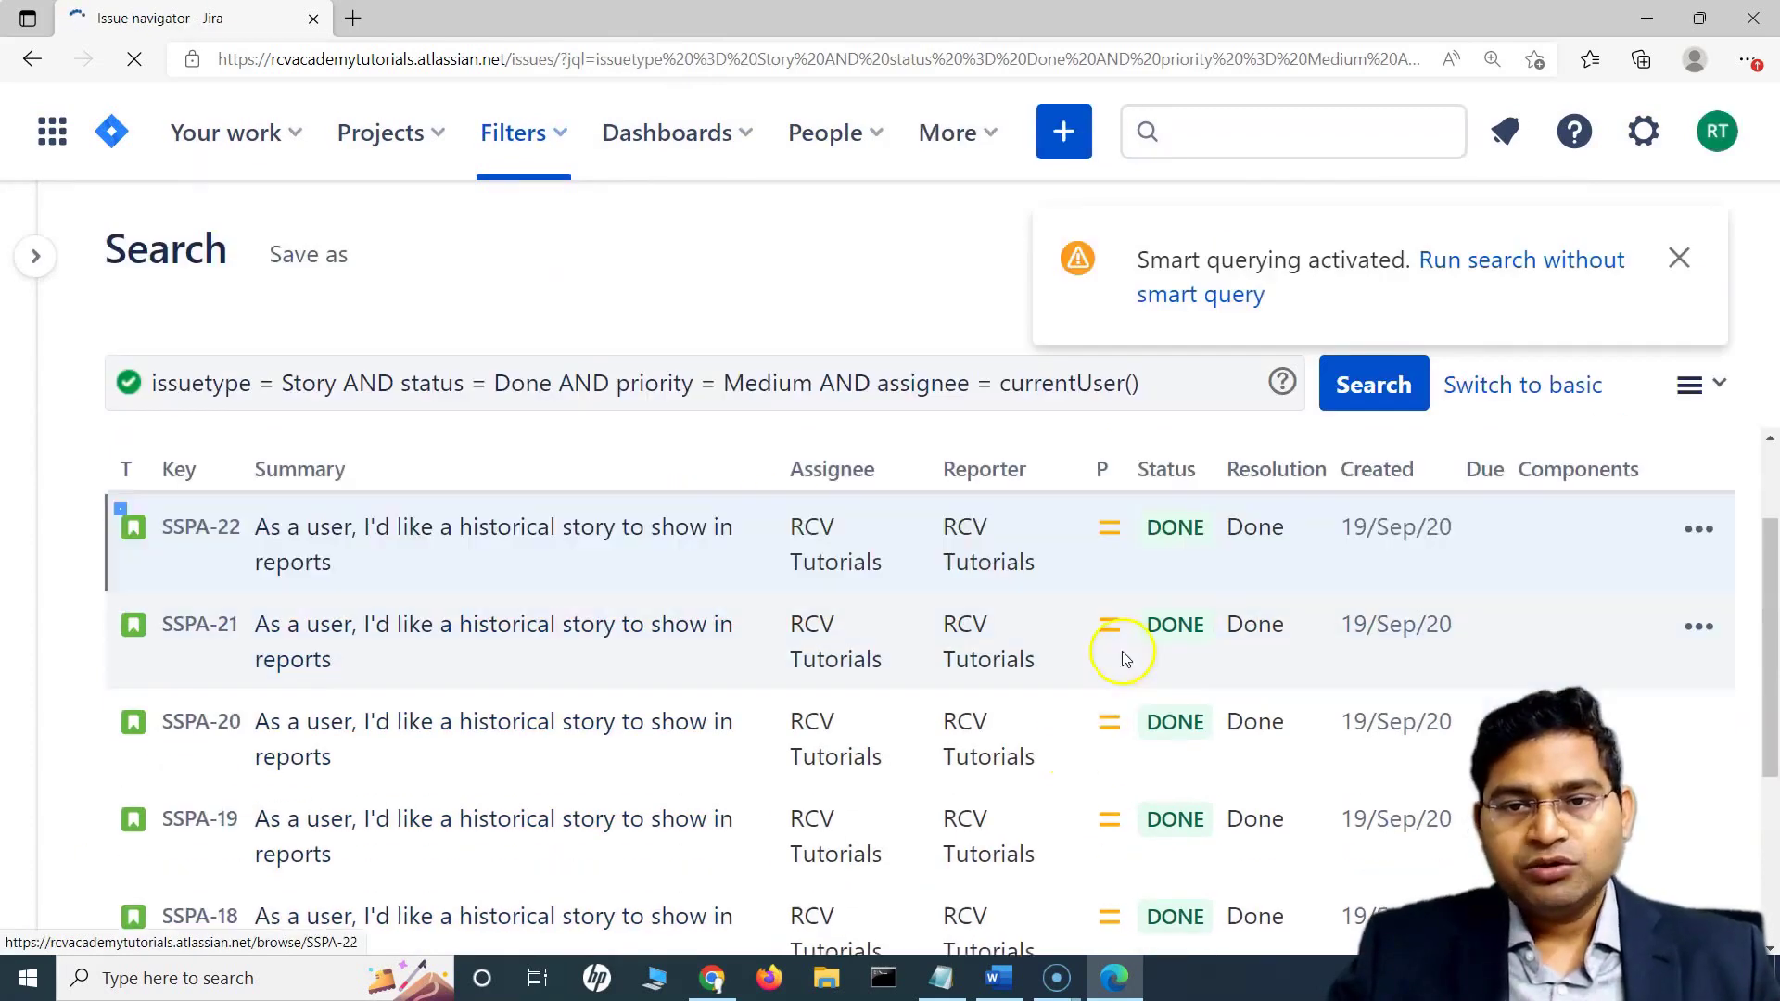
scroll(1105, 741, down, 4)
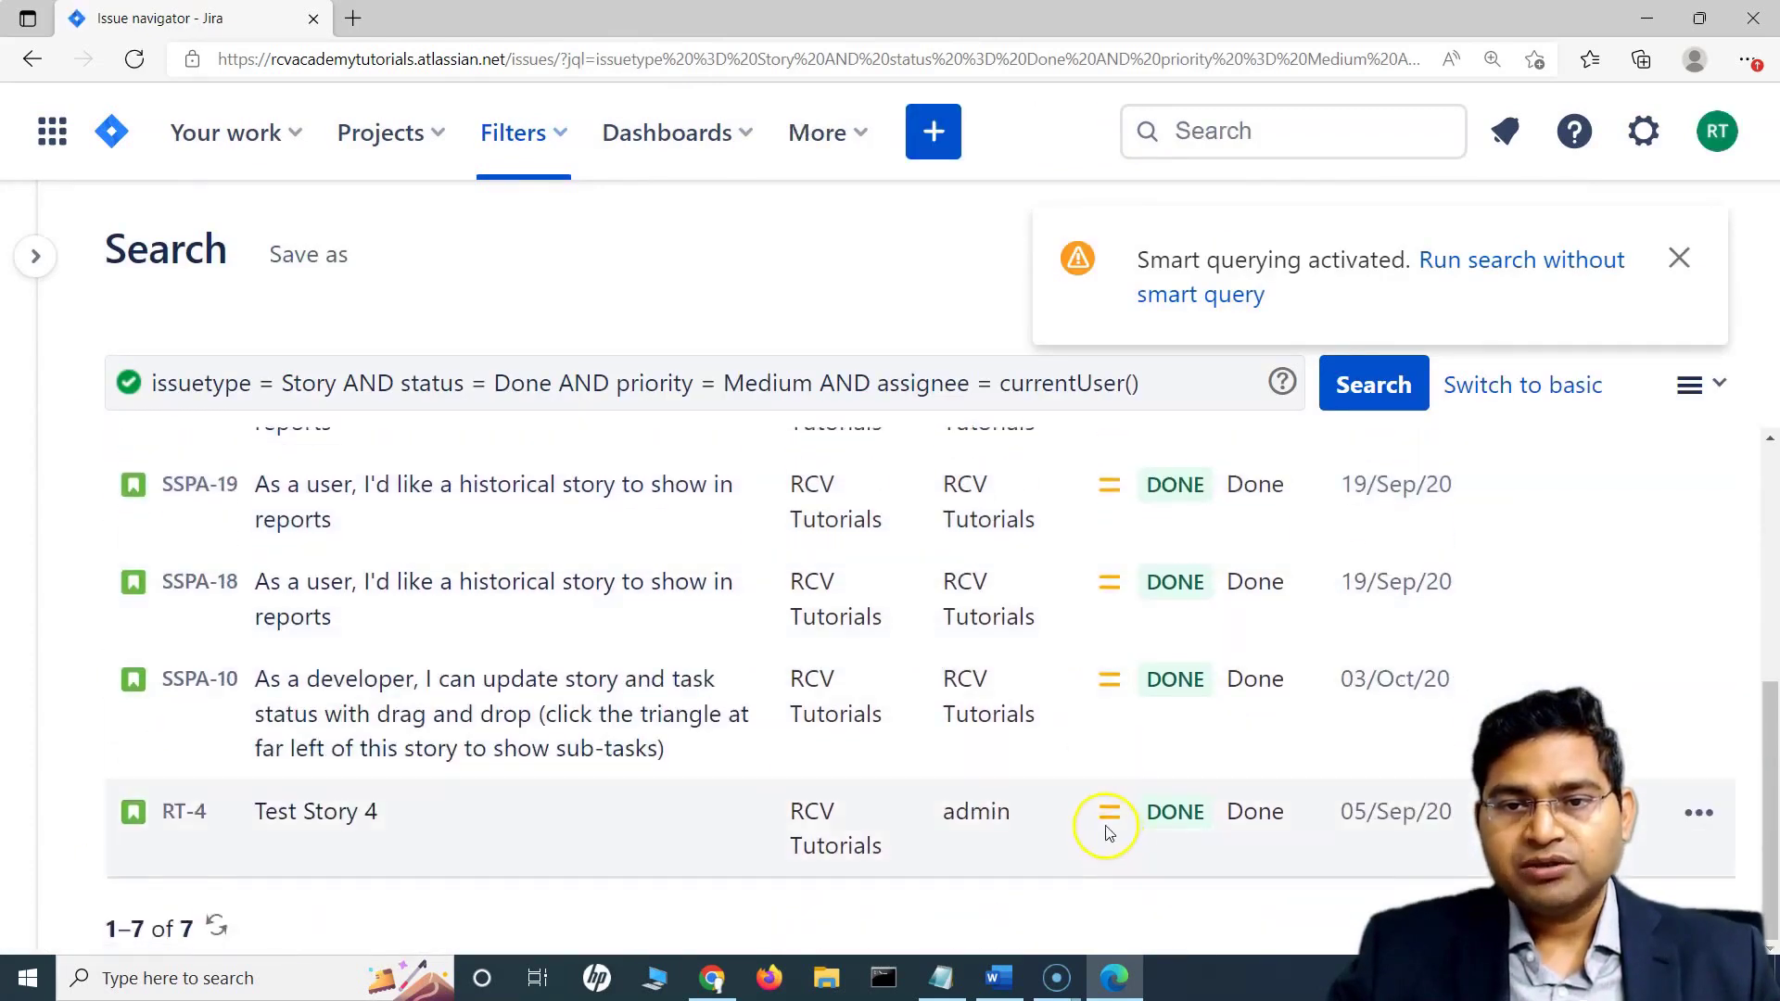
scroll(1109, 822, up, 5)
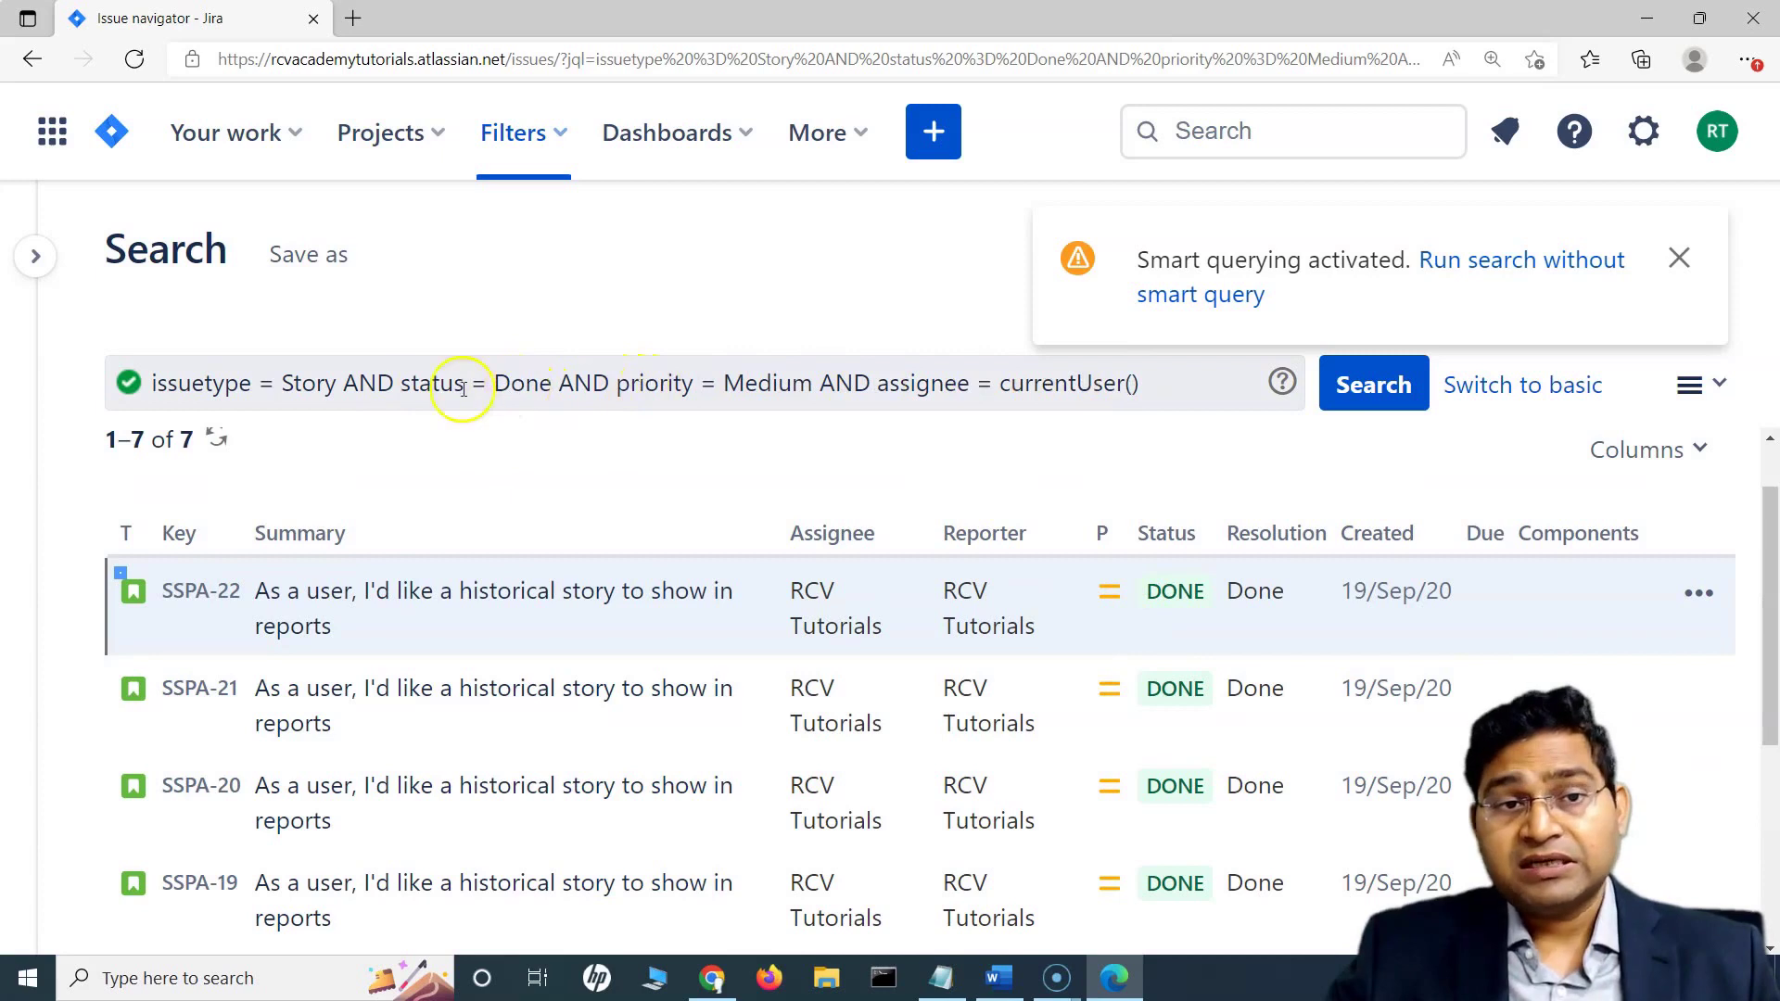
scroll(755, 627, up, 1)
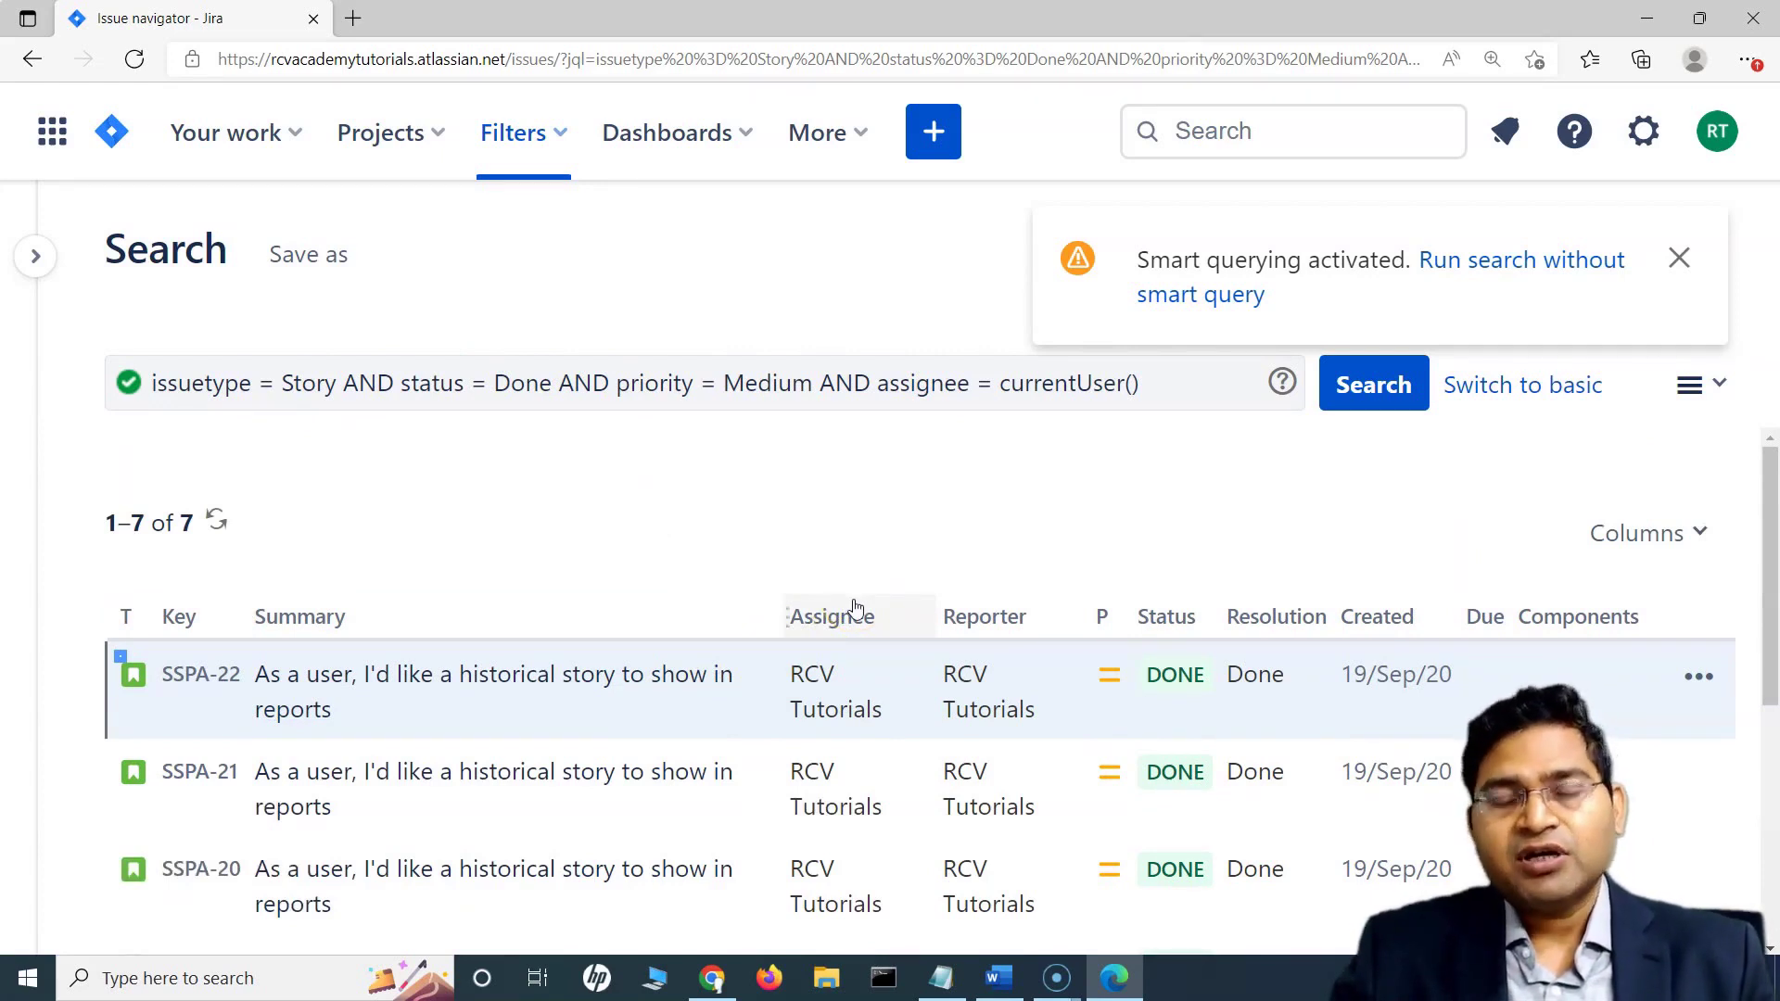
click(842, 551)
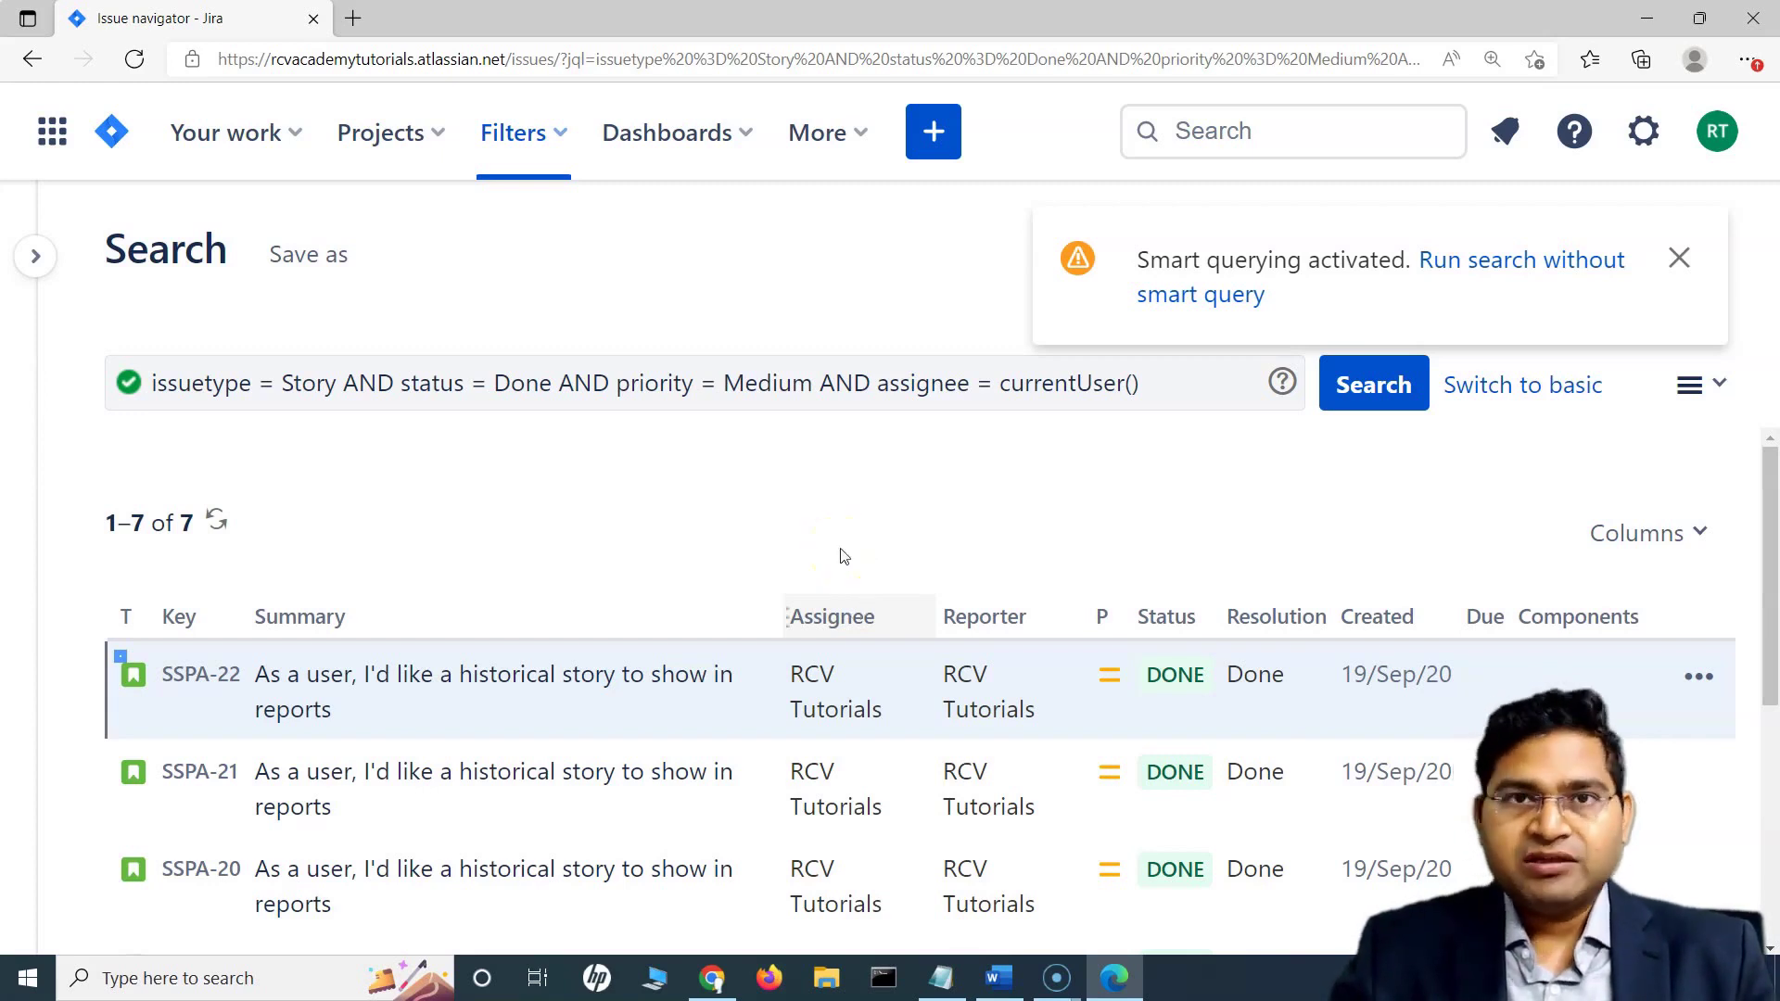